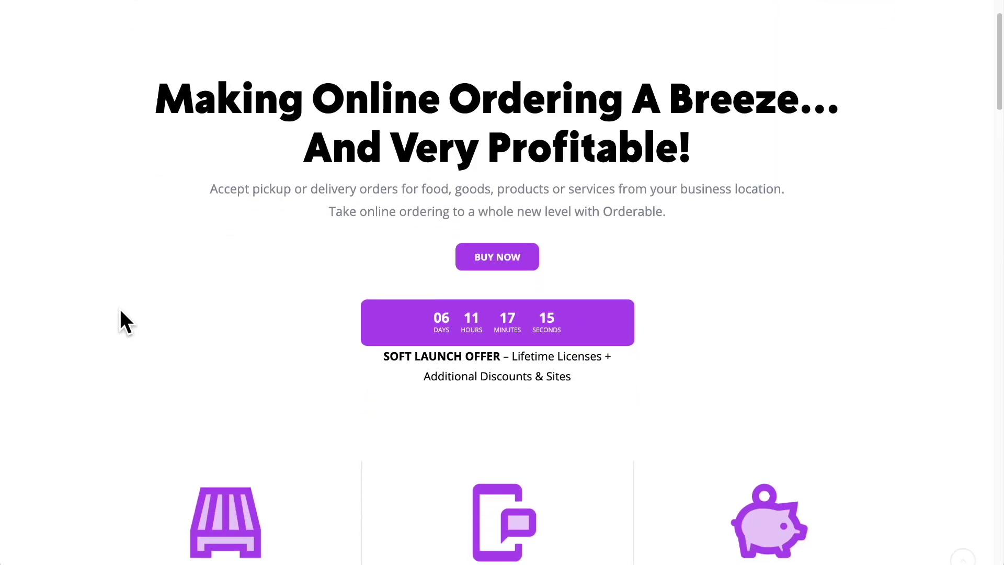
Scroll the Orderable home page past All Features and Planned & Coming Soon to the Video Tour.
scroll(120, 309, down, 3)
scroll(121, 310, down, 2)
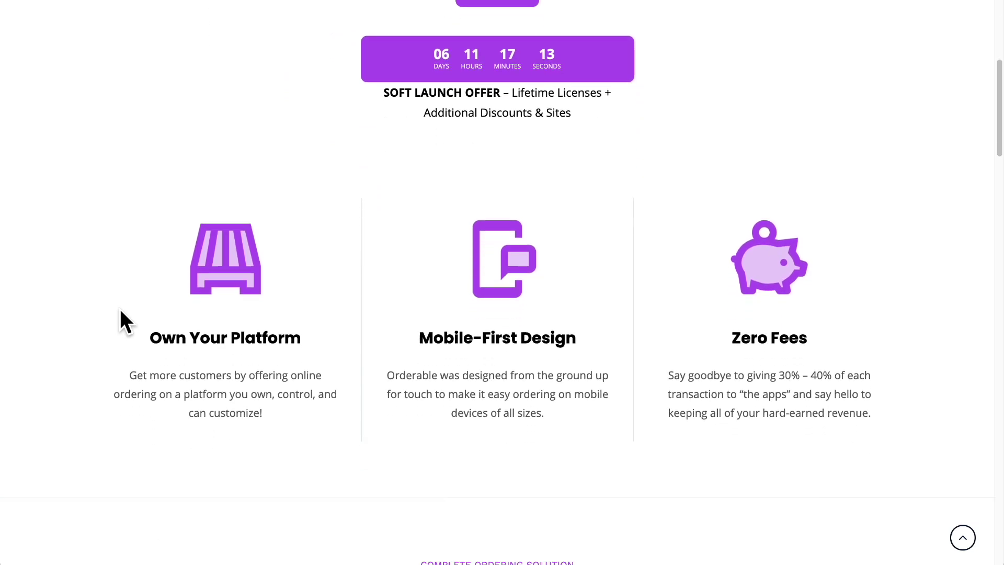
scroll(120, 310, down, 3)
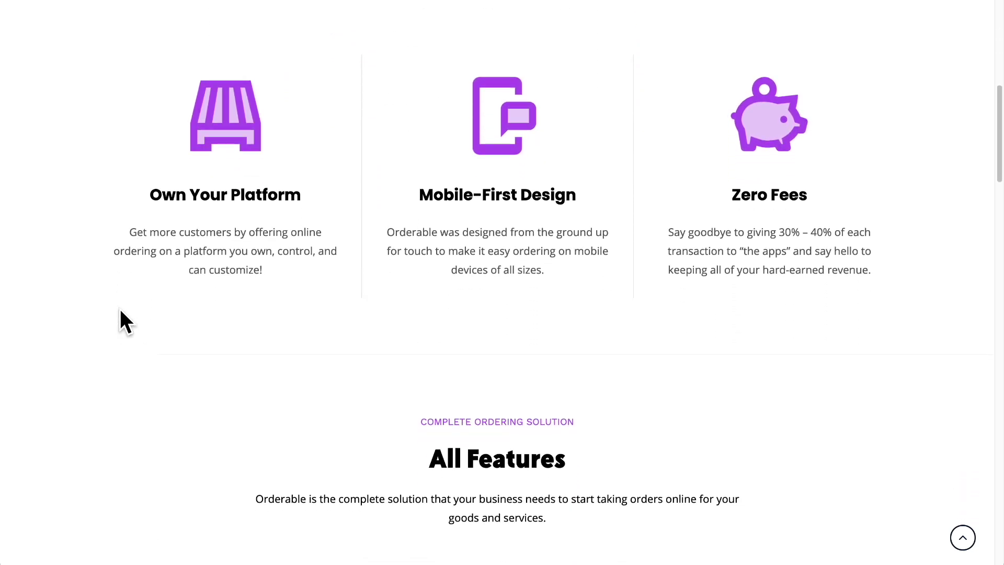
scroll(120, 310, down, 1)
scroll(120, 308, down, 3)
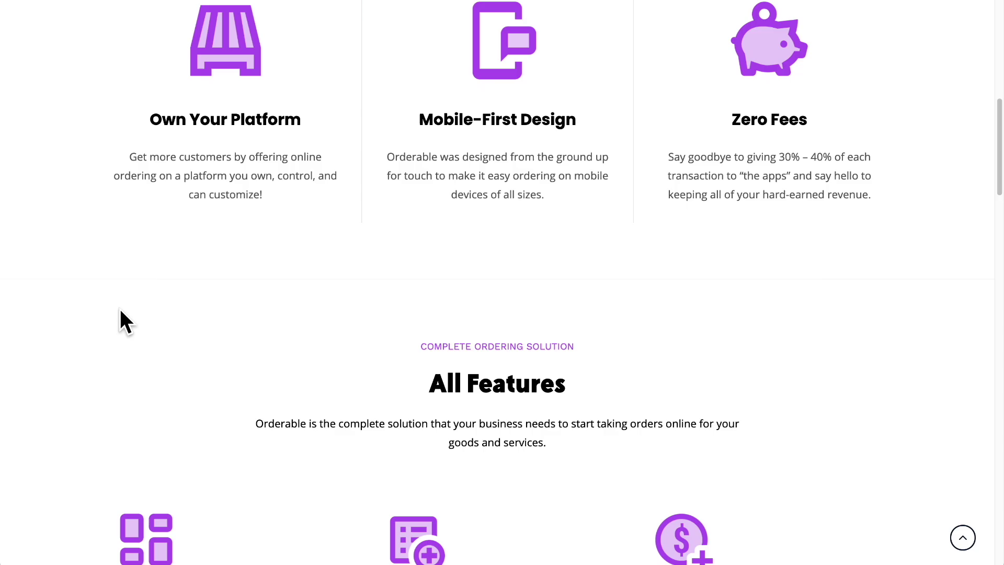
scroll(120, 308, down, 6)
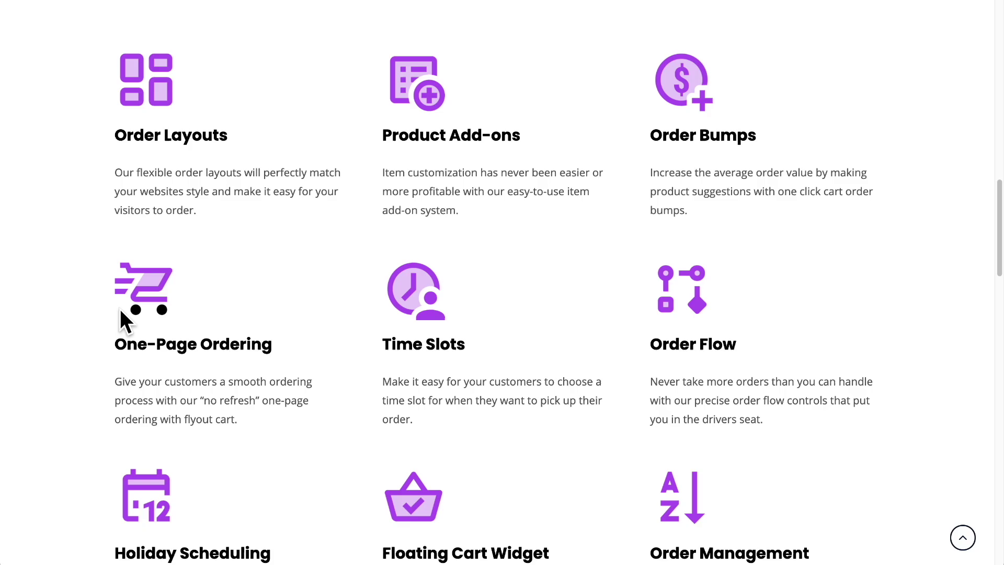
scroll(120, 310, down, 7)
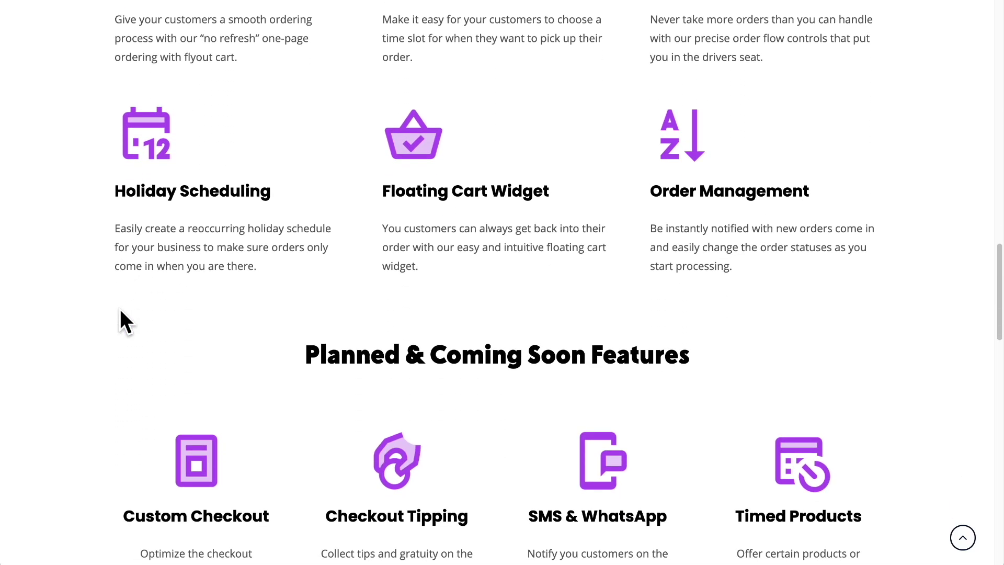
scroll(120, 310, down, 4)
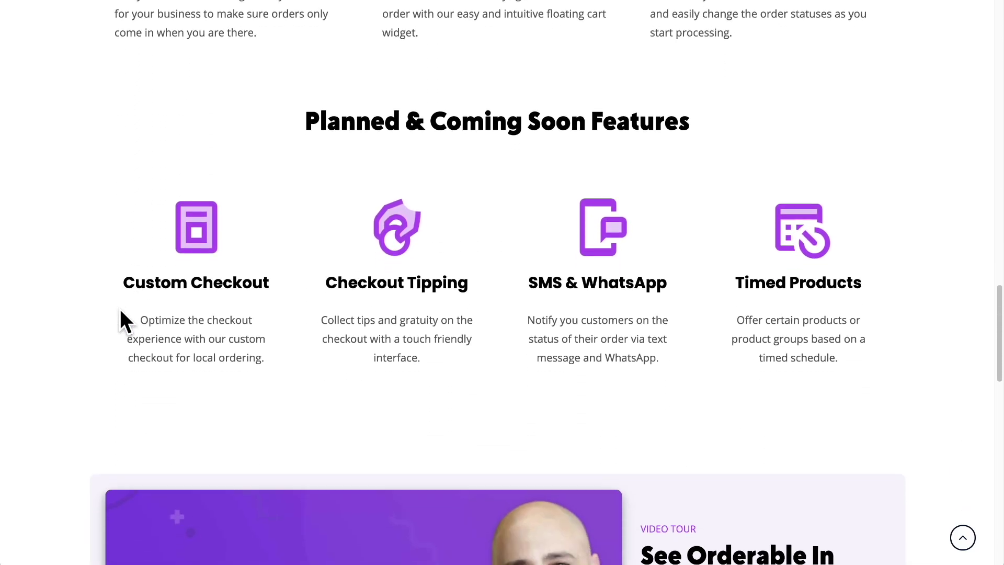
scroll(120, 314, down, 8)
drag(105, 308, 83, 311)
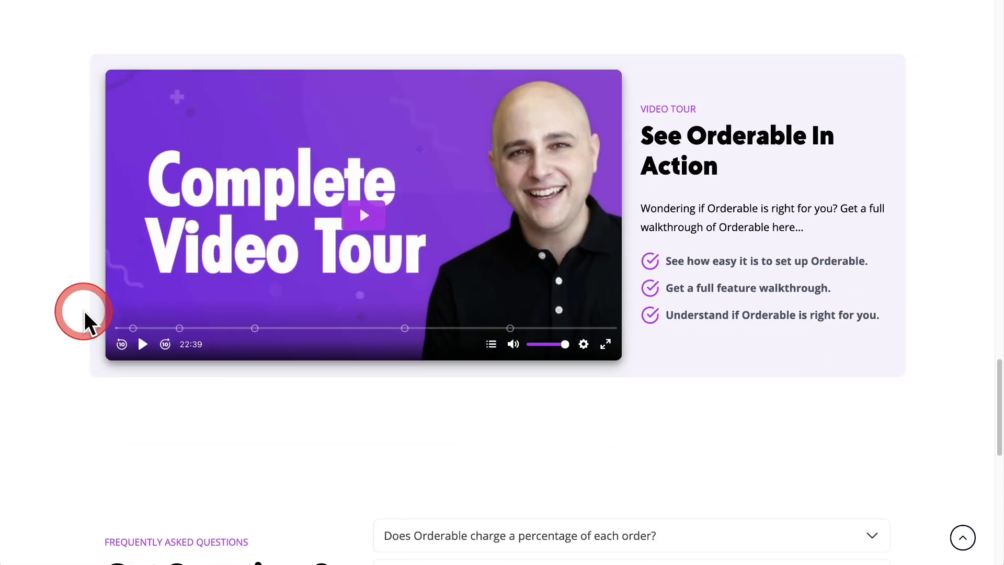
scroll(84, 311, down, 1)
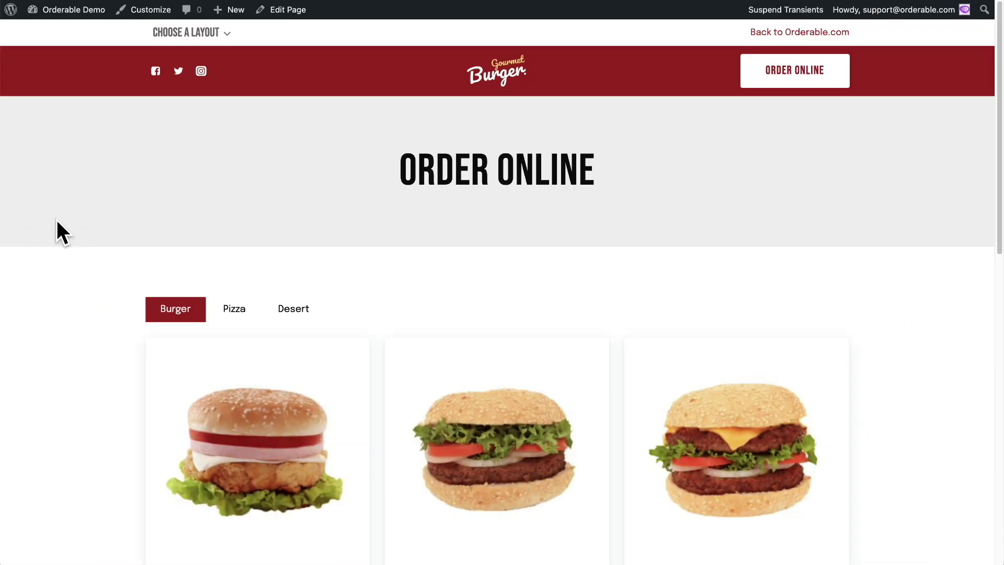
Add Burger & Pasta to the order and return to the menu.
scroll(57, 220, down, 6)
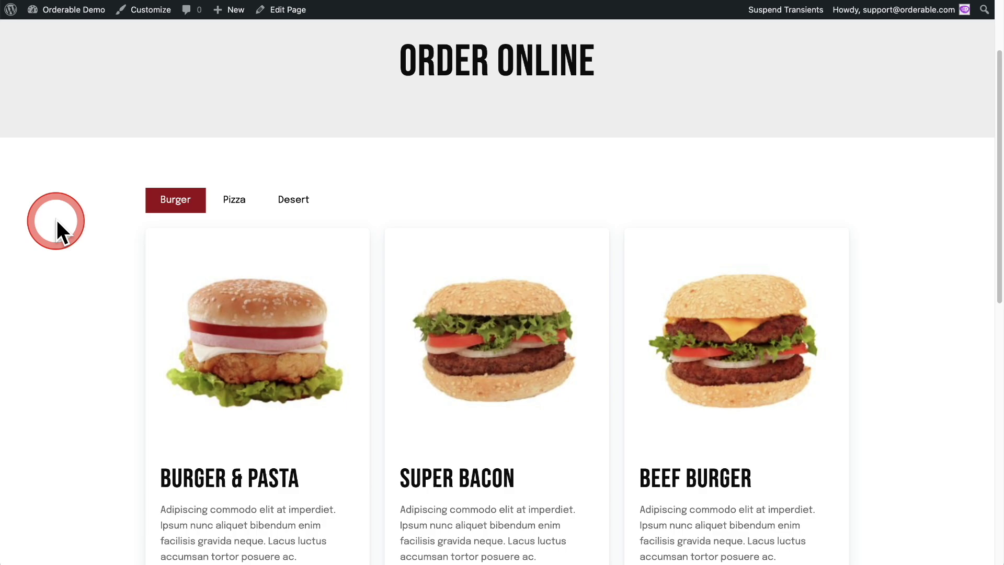
scroll(253, 164, up, 3)
scroll(254, 163, down, 7)
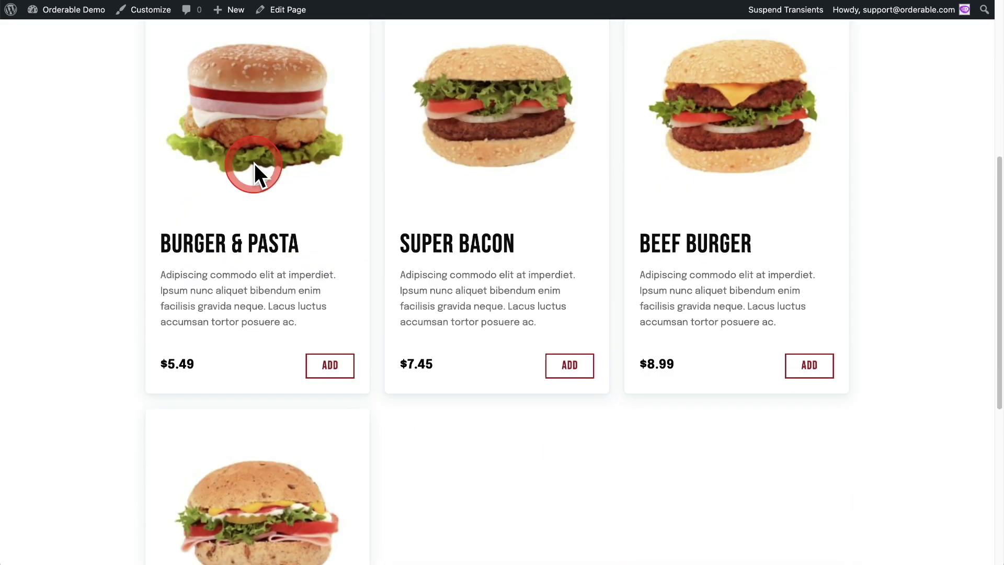
click(324, 231)
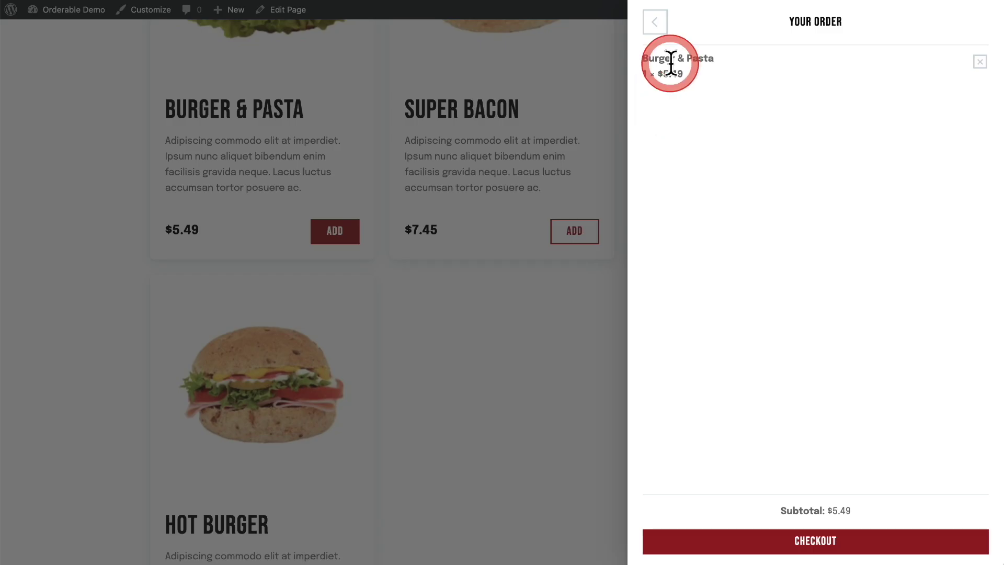
click(554, 132)
Add an Ice Cream Sundae with Hot Chocolate sauce from the Desert category.
scroll(531, 150, up, 9)
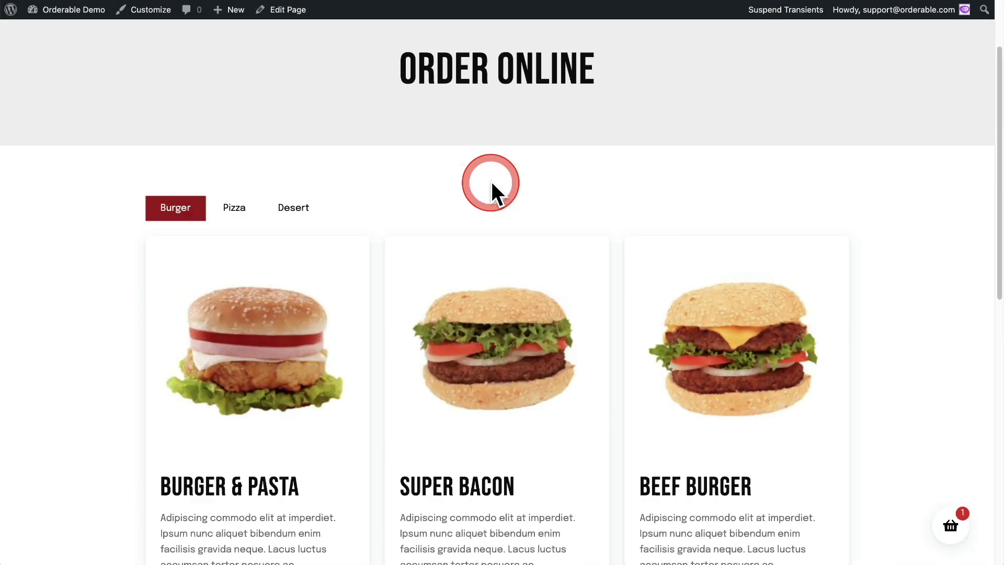
click(288, 313)
scroll(387, 252, down, 3)
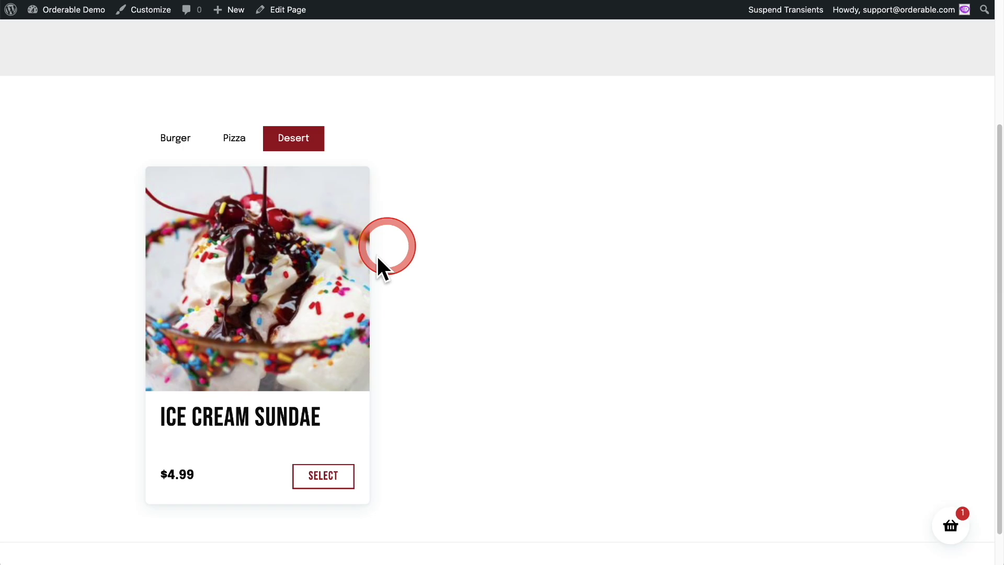
click(323, 465)
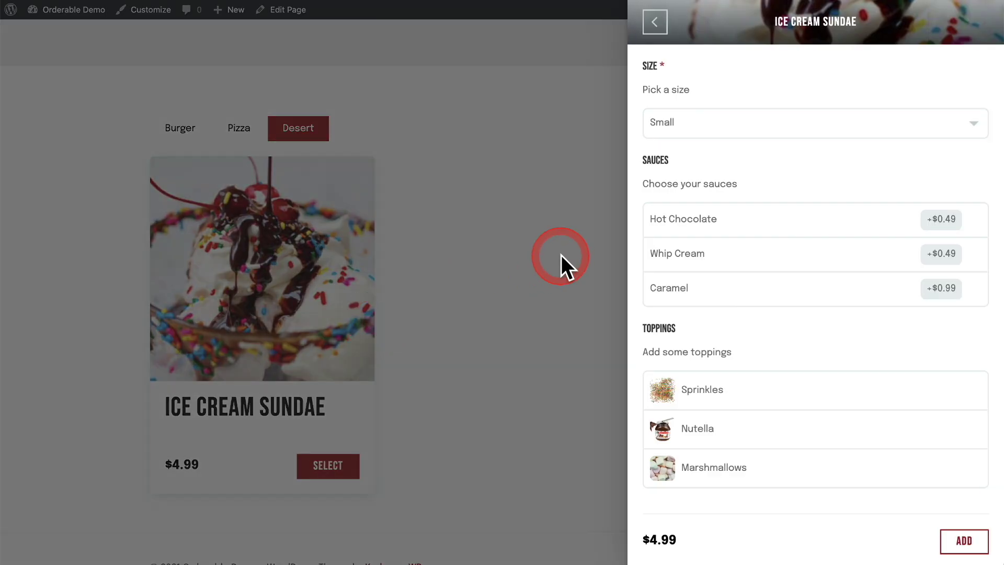
click(795, 215)
click(806, 258)
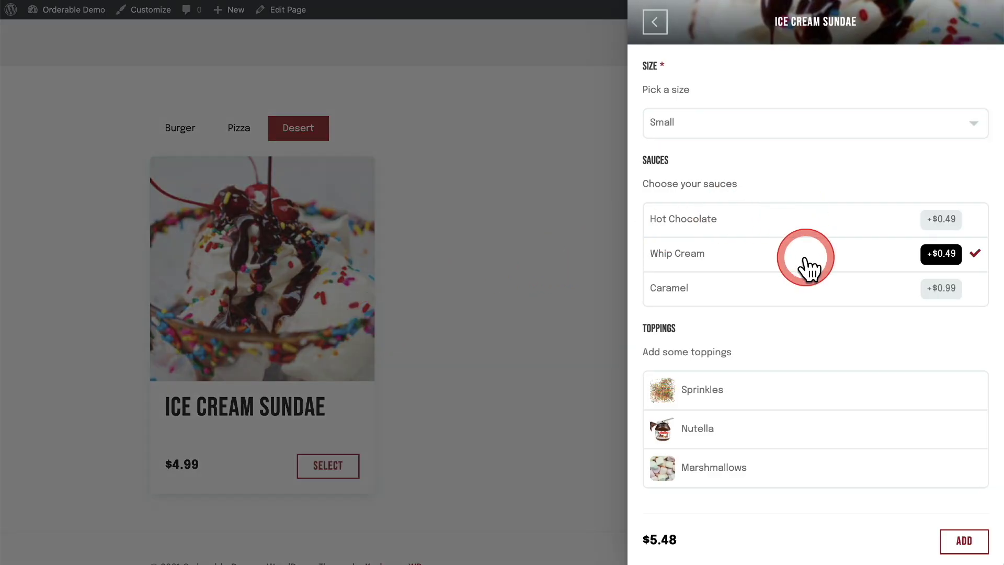
click(801, 217)
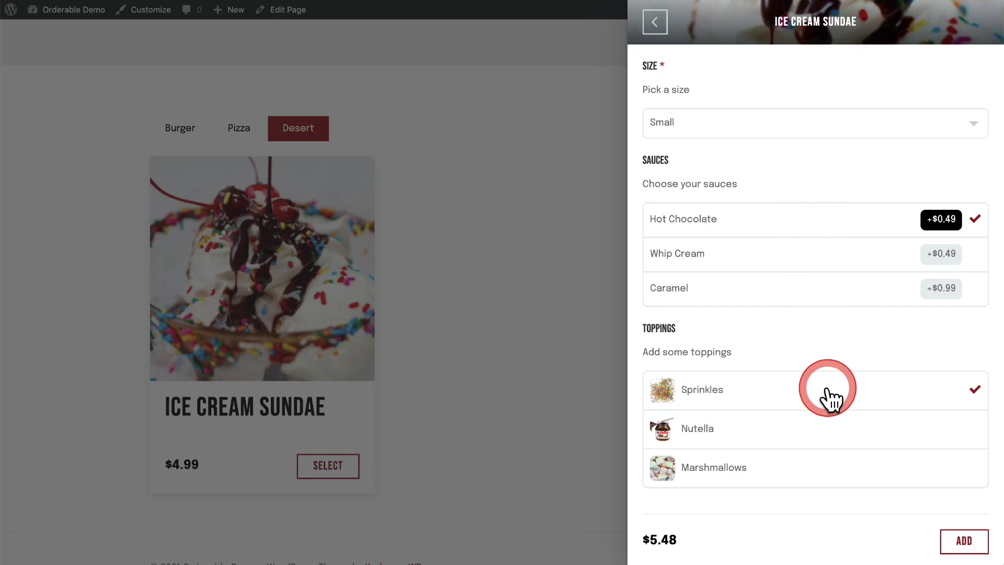
click(960, 543)
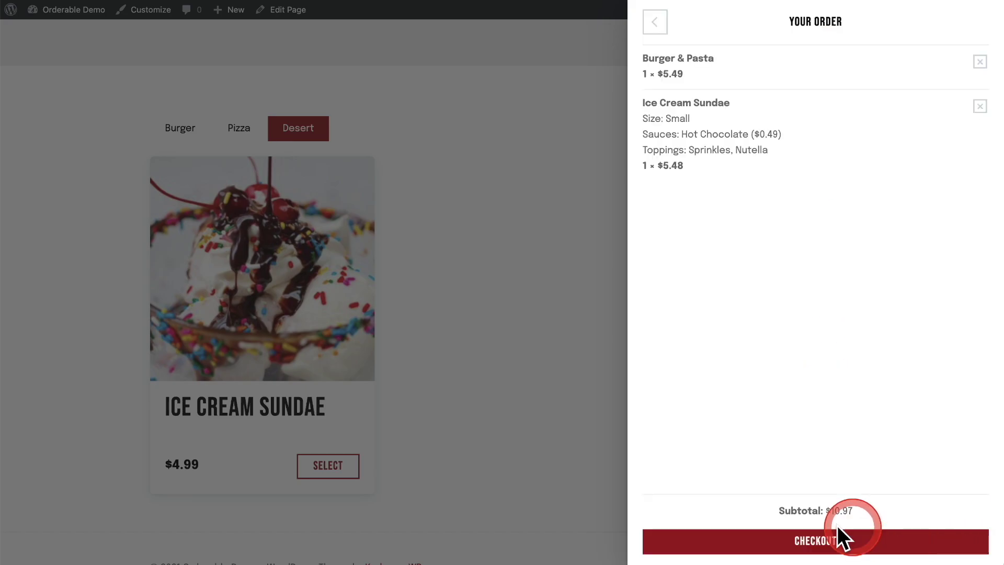
Check out with pickup on June 17, 2021 at 4:00 pm.
click(814, 543)
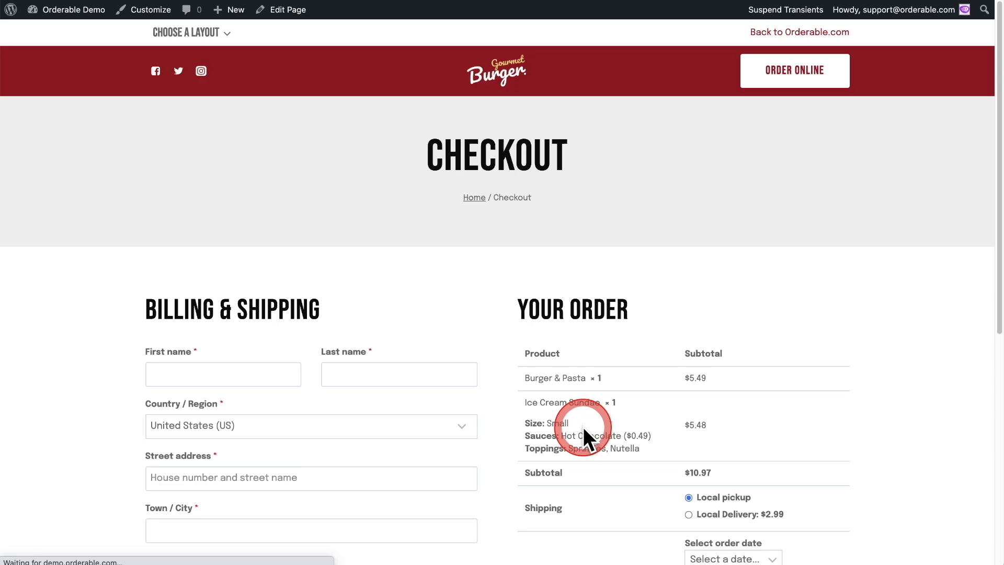
scroll(582, 427, down, 5)
scroll(583, 427, down, 3)
scroll(589, 411, up, 1)
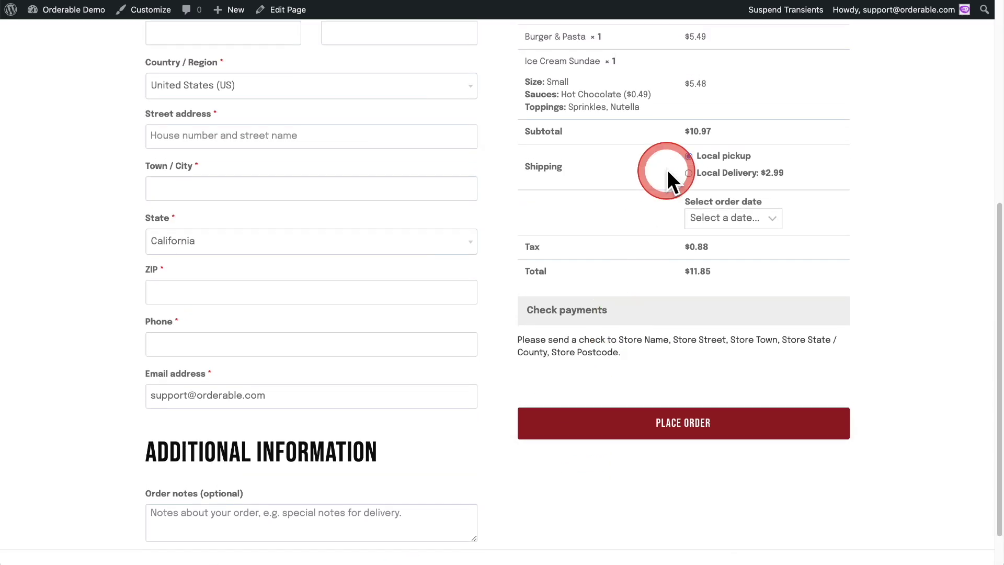
click(715, 215)
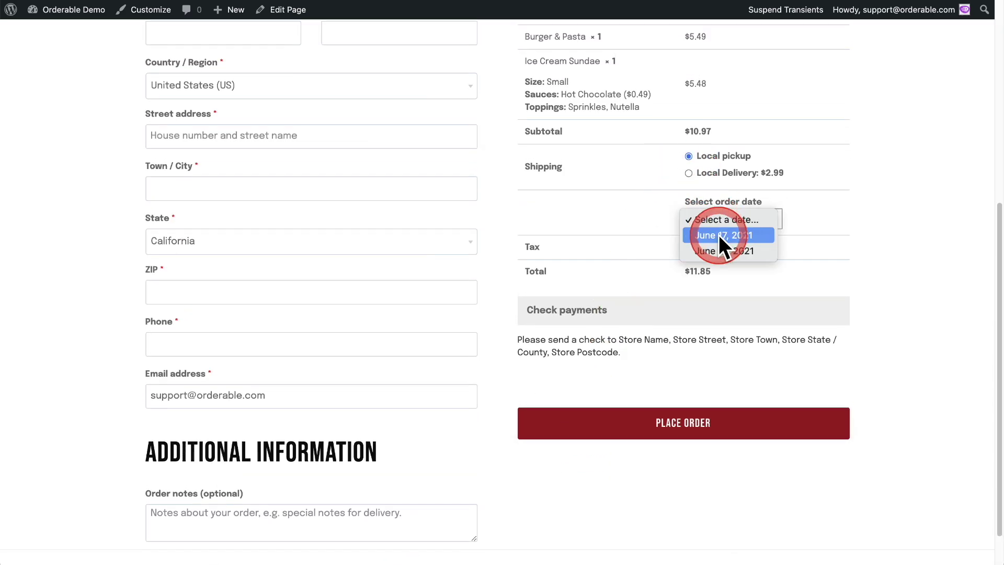
click(718, 234)
click(721, 248)
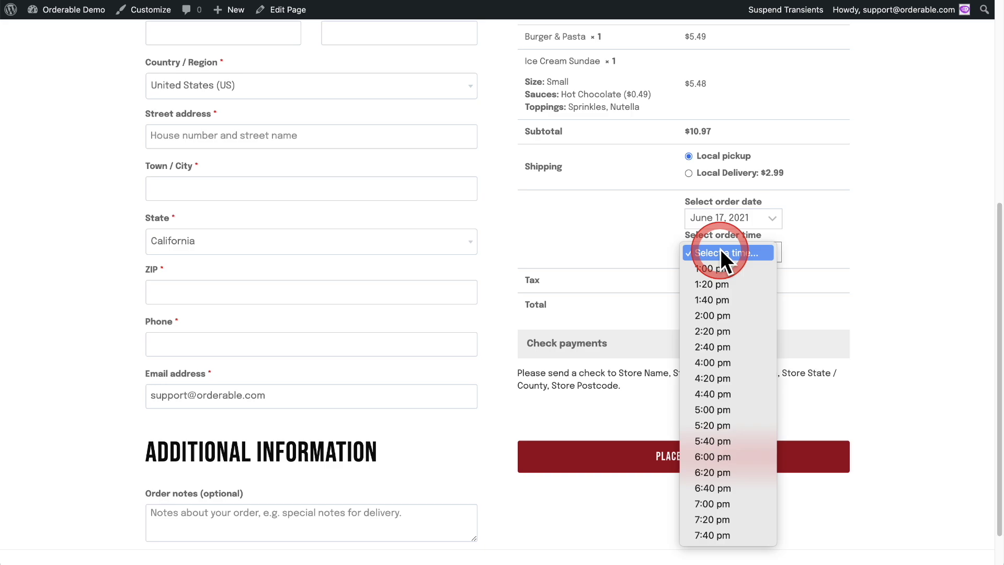
click(728, 362)
click(556, 226)
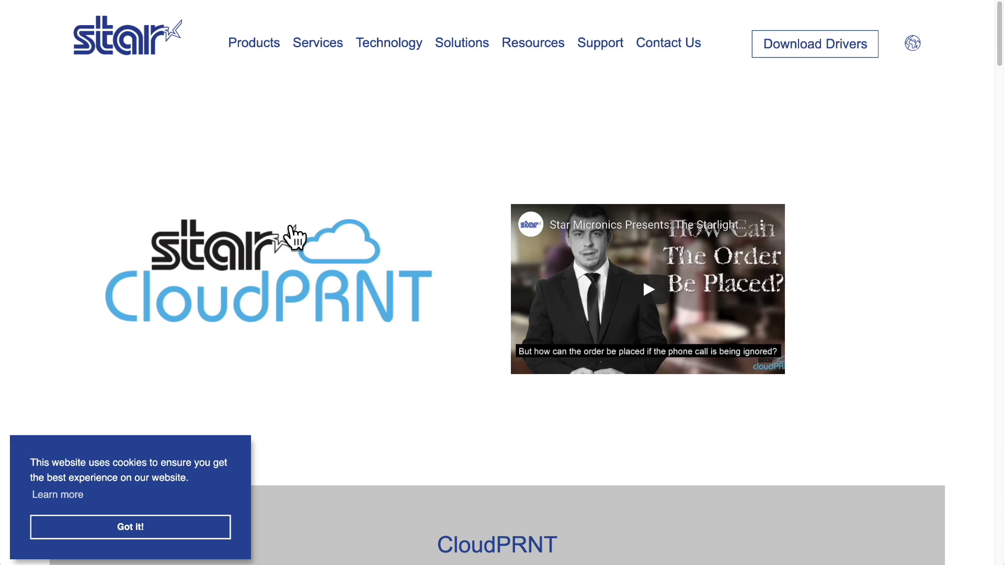
Scroll the Star CloudPRNT page down to Supported Products, where mC-Print2 is listed.
mouse_move(290, 228)
mouse_down()
mouse_move(209, 267)
mouse_move(265, 316)
mouse_move(333, 314)
mouse_up()
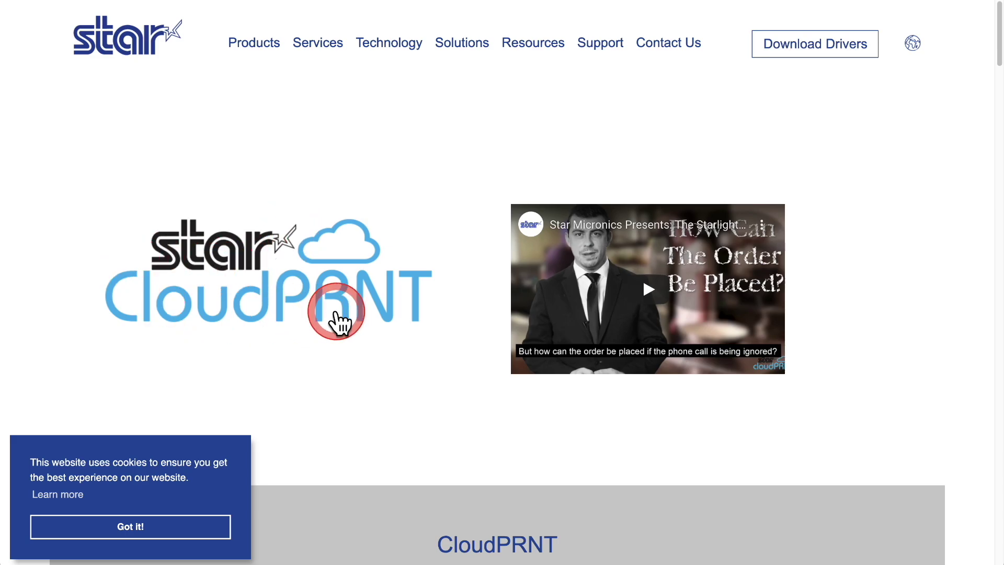
scroll(337, 322, down, 15)
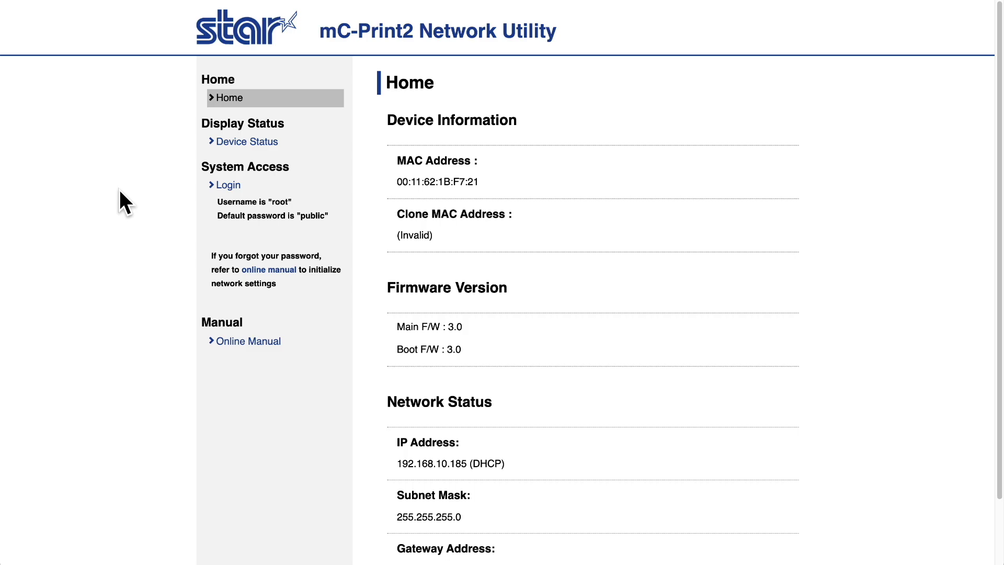
Highlight the printer's default login credentials hint on the Network Utility login page.
drag(217, 202, 330, 215)
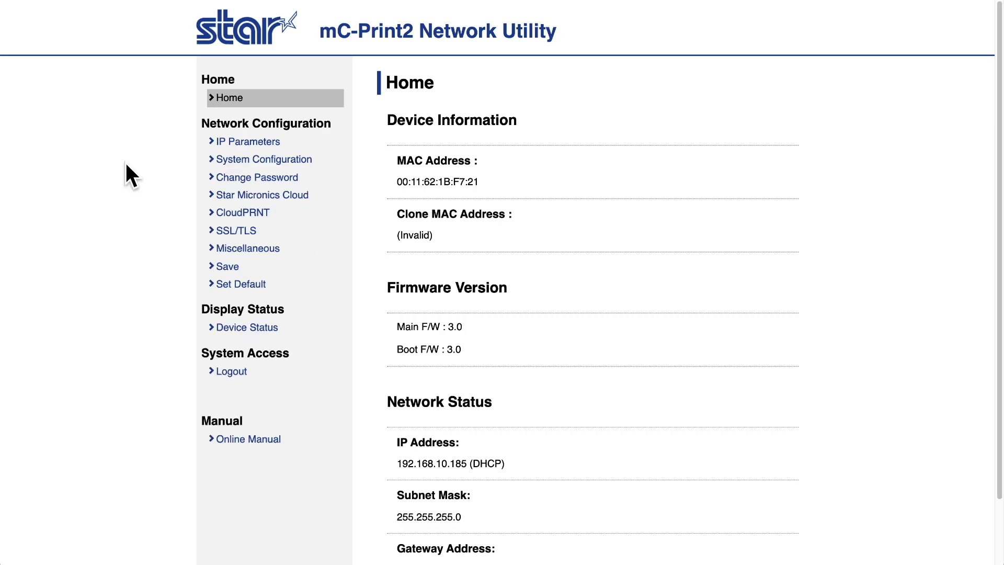
click(230, 221)
click(415, 152)
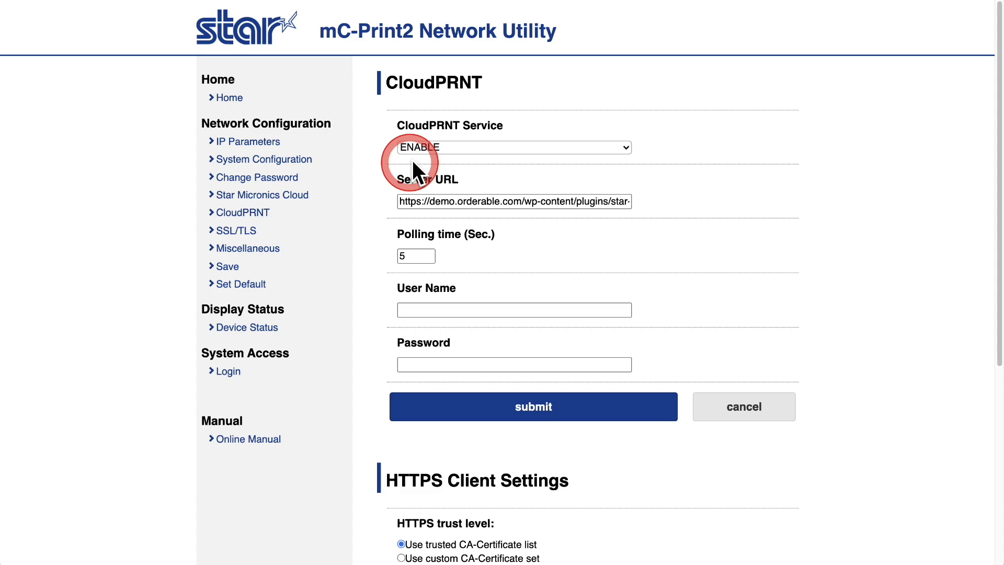
click(430, 165)
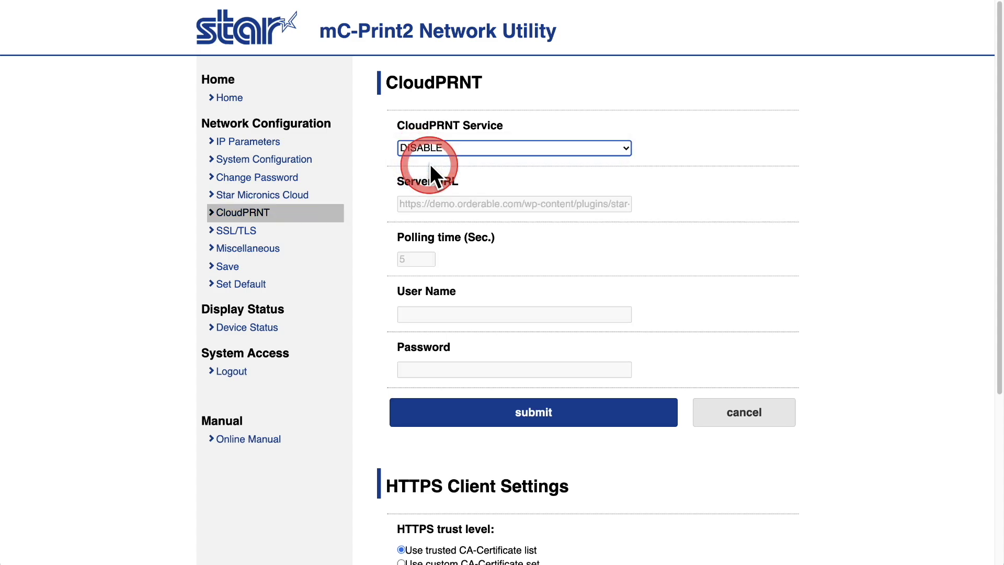
click(440, 148)
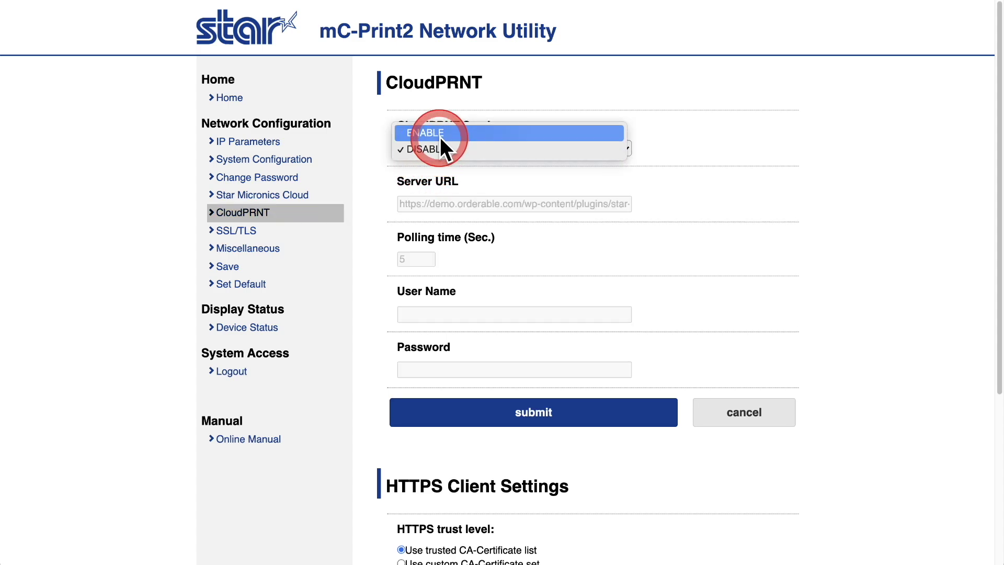
click(440, 137)
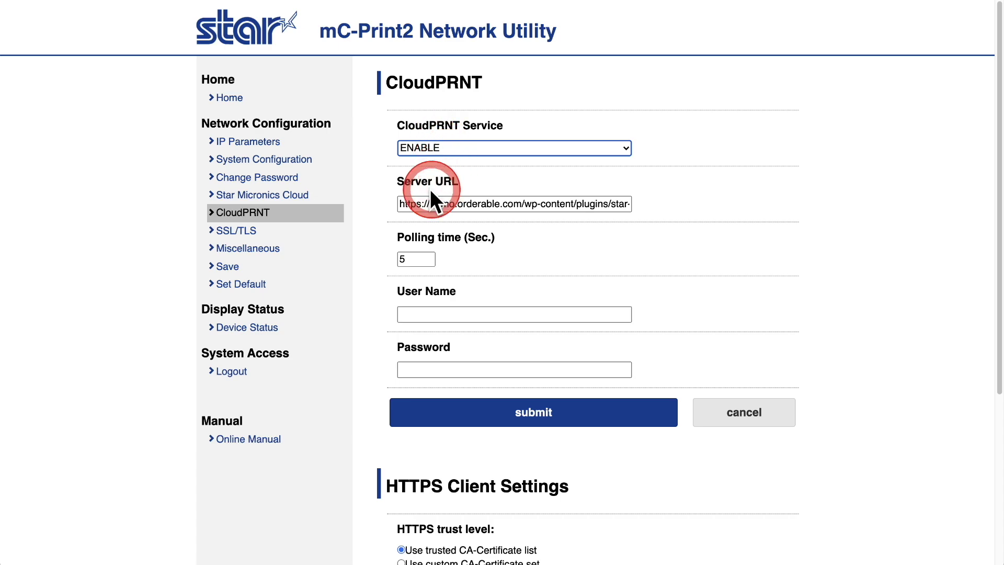
drag(403, 204, 612, 205)
click(612, 205)
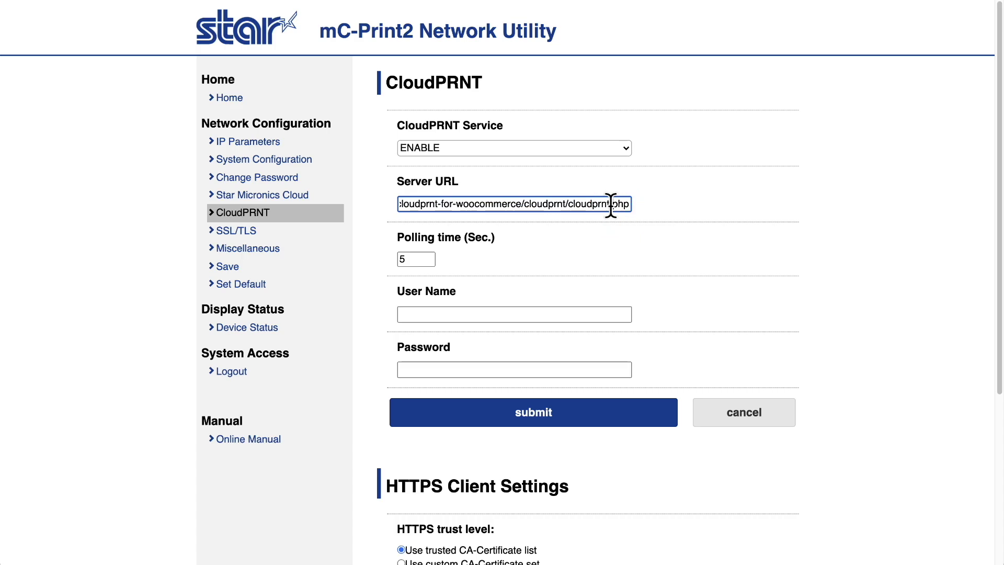
click(411, 195)
click(504, 204)
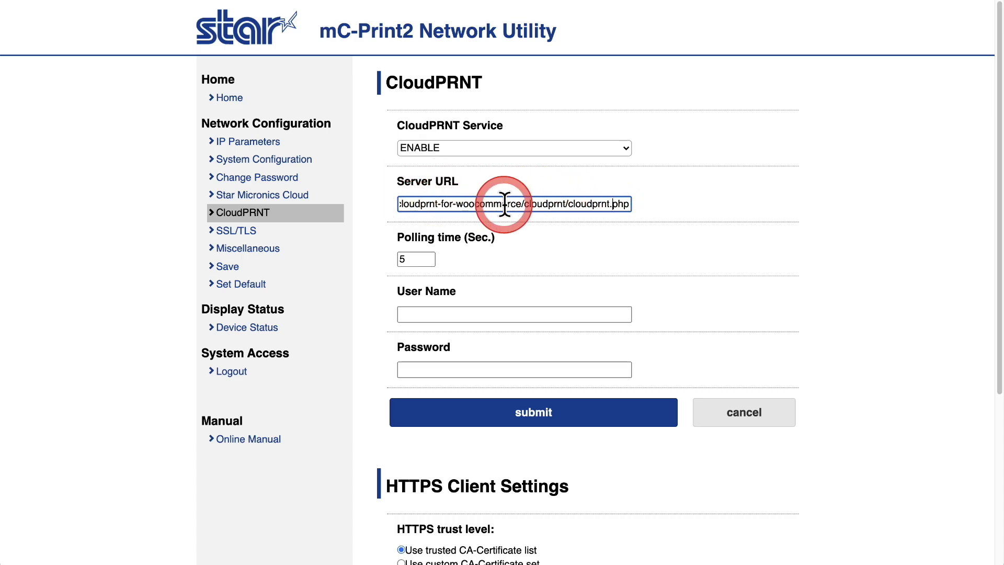
drag(504, 204, 380, 205)
click(381, 204)
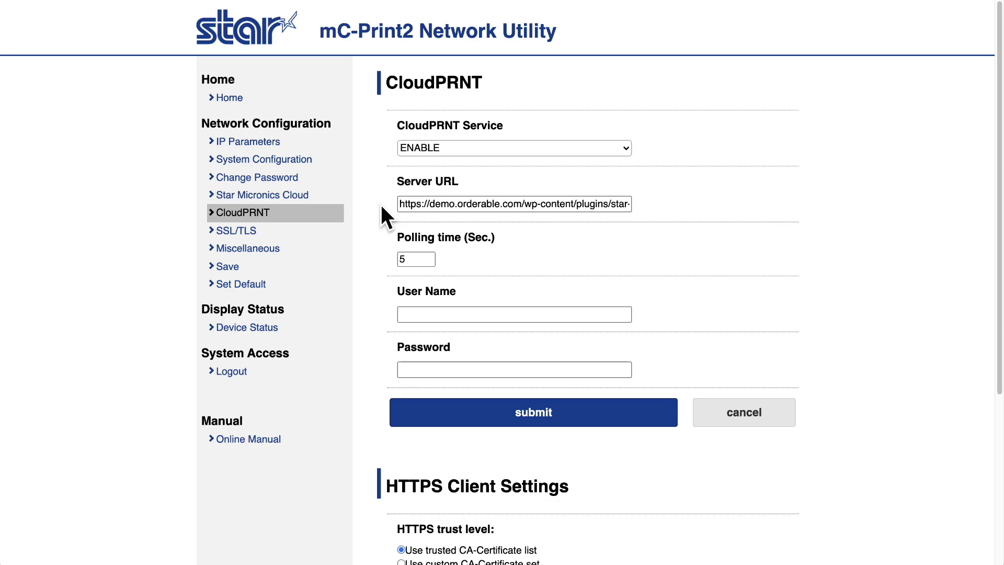
click(873, 265)
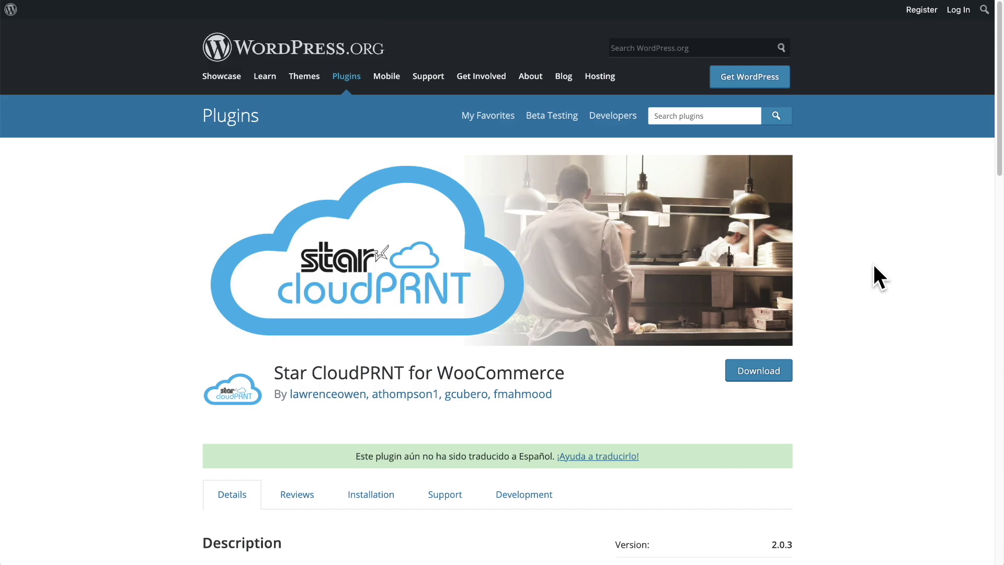
scroll(873, 263, down, 3)
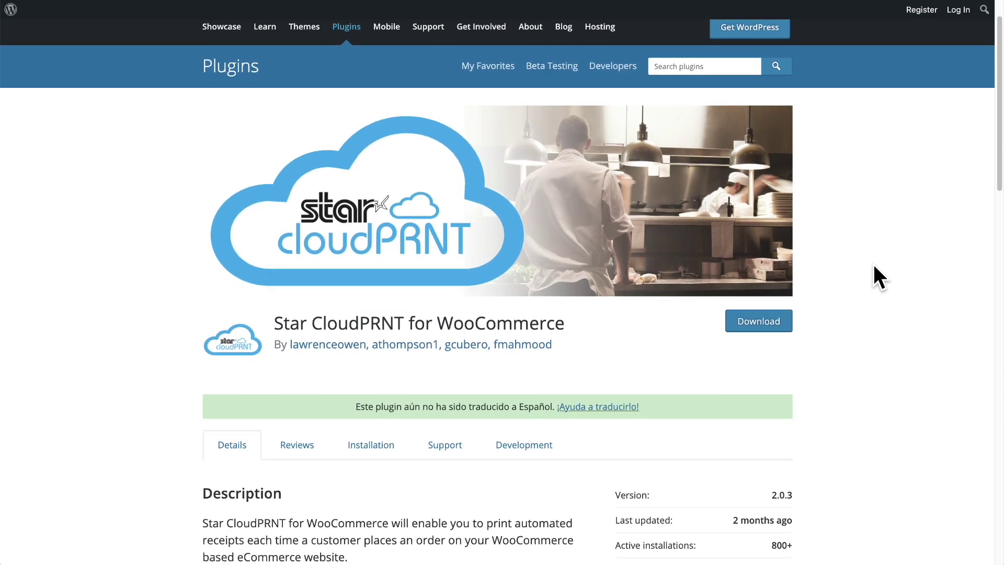
click(451, 230)
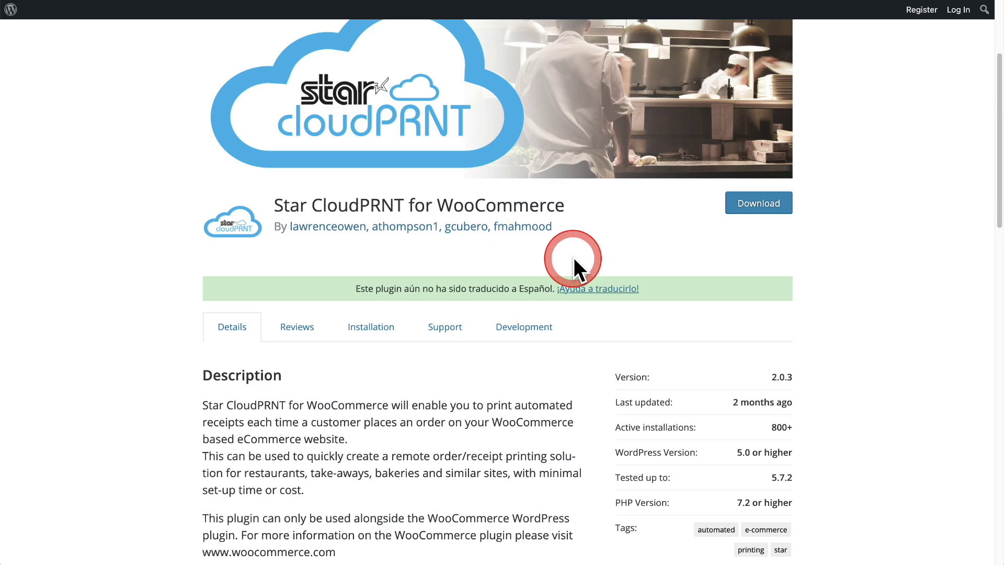
scroll(594, 255, up, 3)
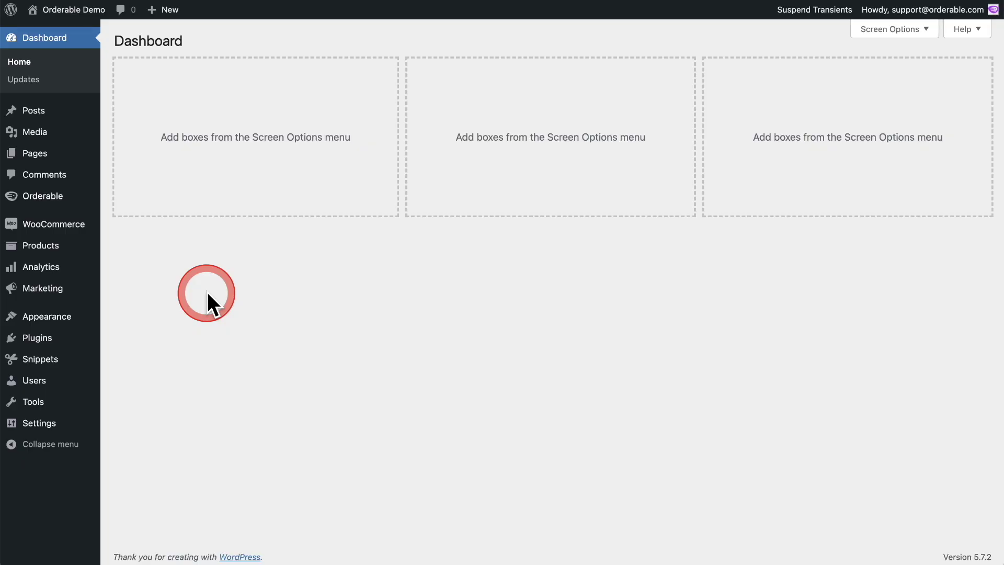
In Star CloudPRNT for WooCommerce settings, set CloudPRNT to ENABLE and select the Server URL.
mouse_move(82, 428)
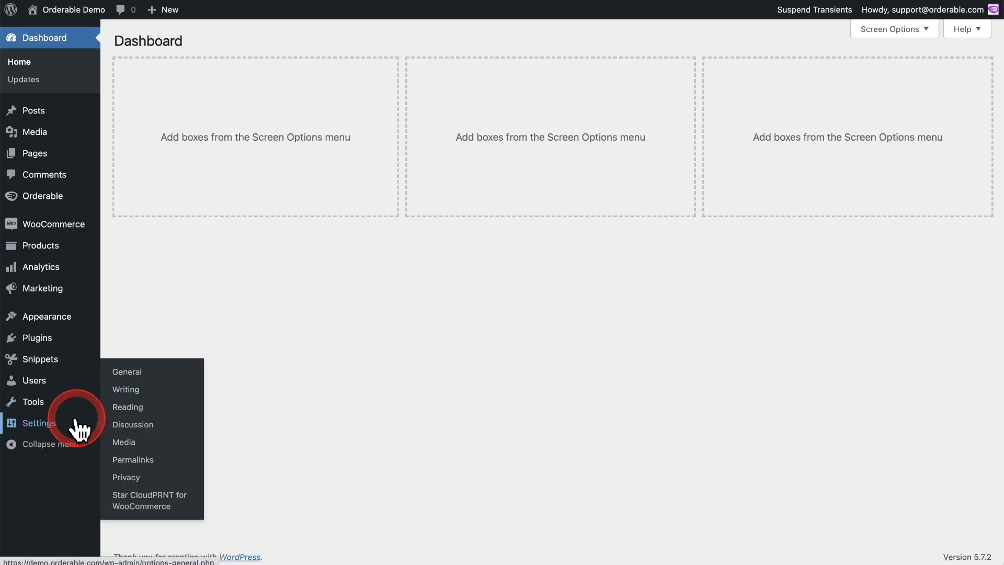
click(124, 505)
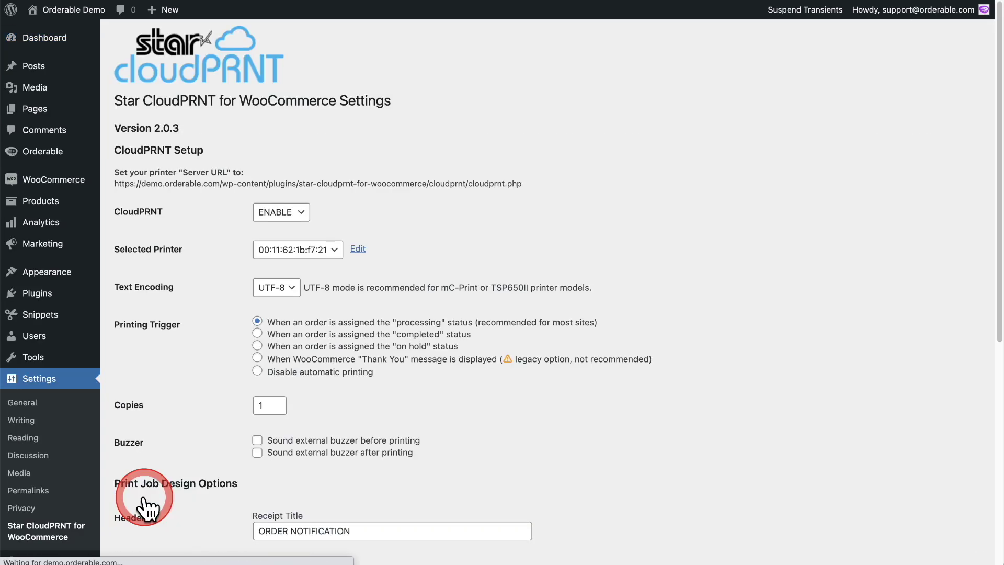
click(281, 212)
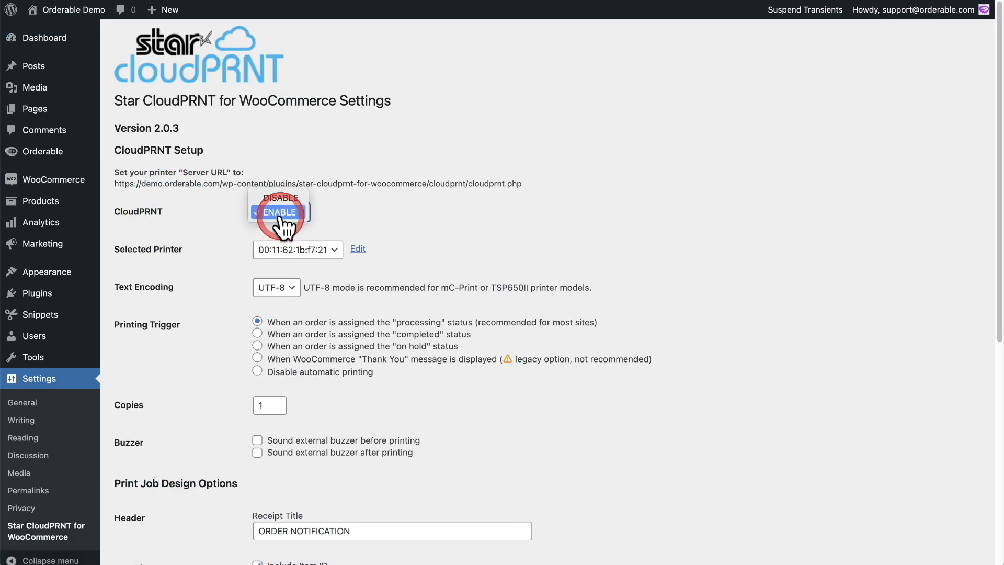
click(281, 197)
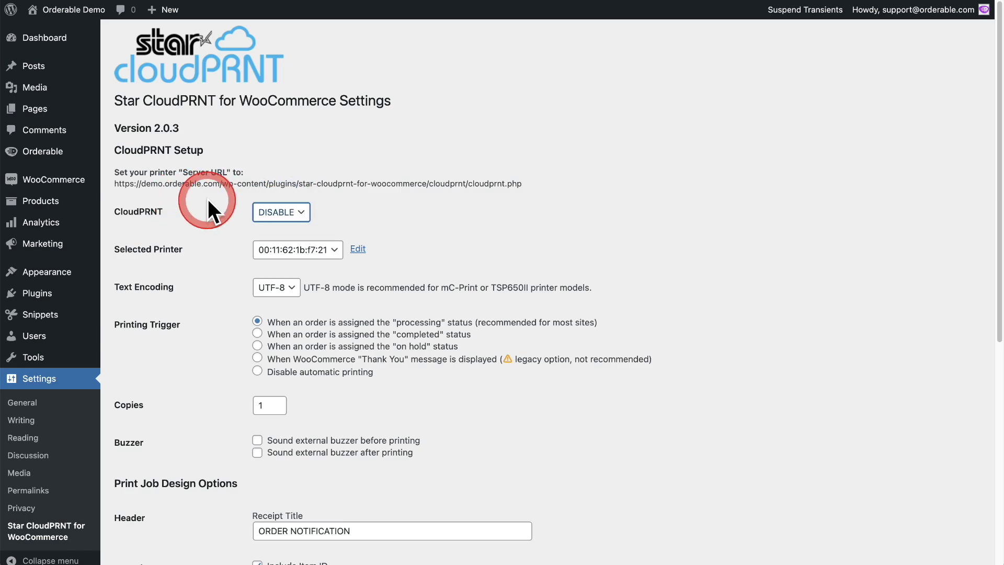
click(273, 214)
click(280, 227)
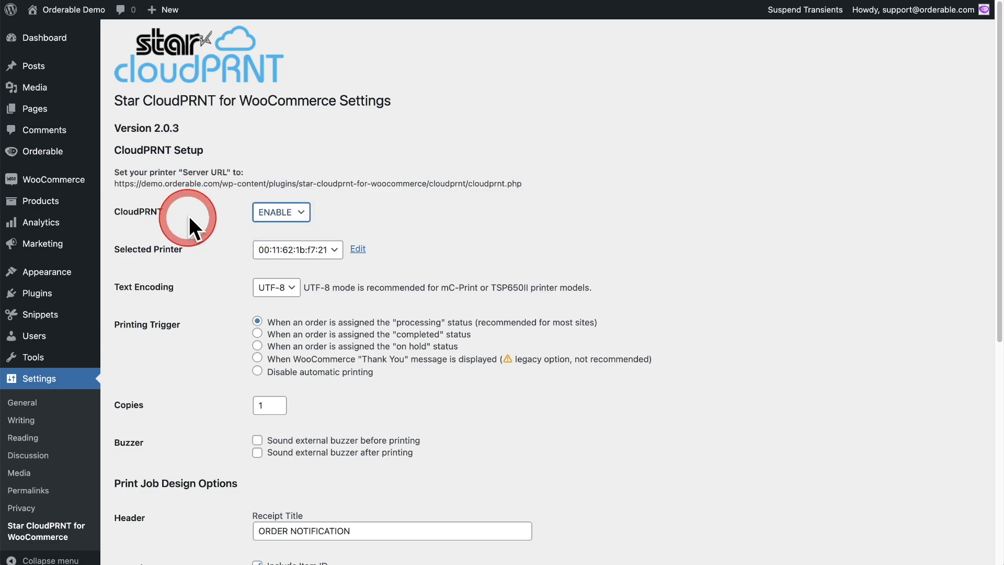
click(195, 210)
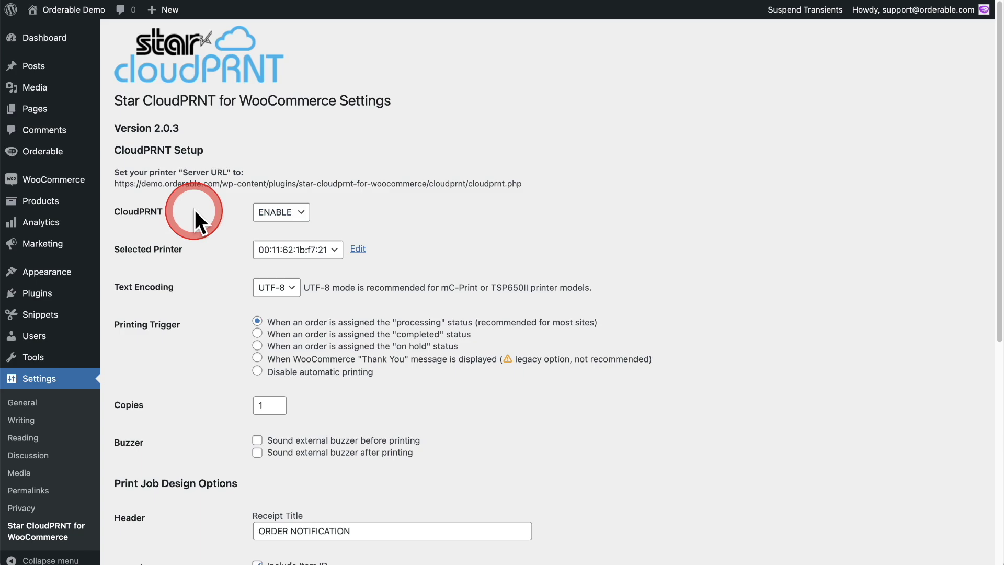
drag(115, 174, 244, 173)
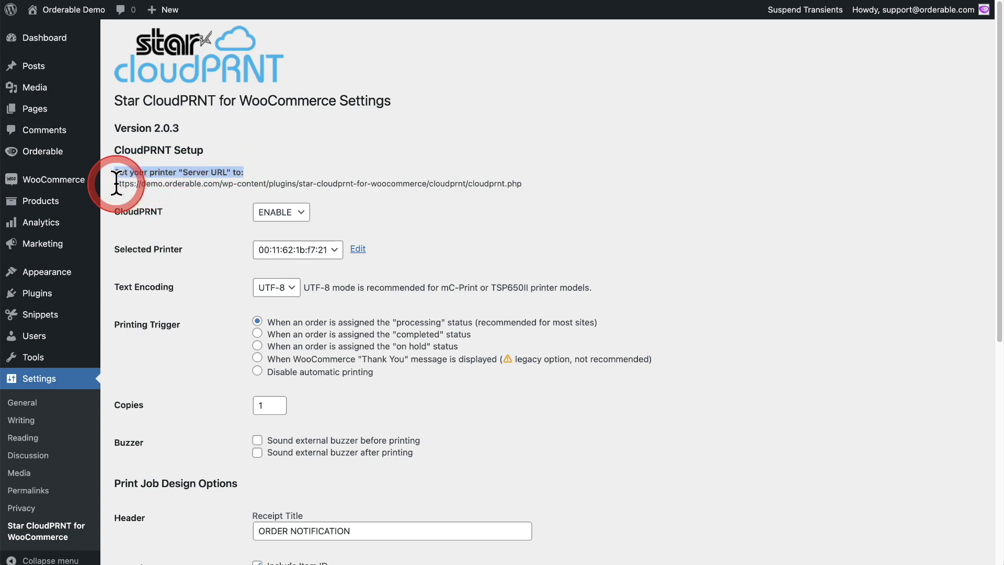
drag(114, 184, 550, 220)
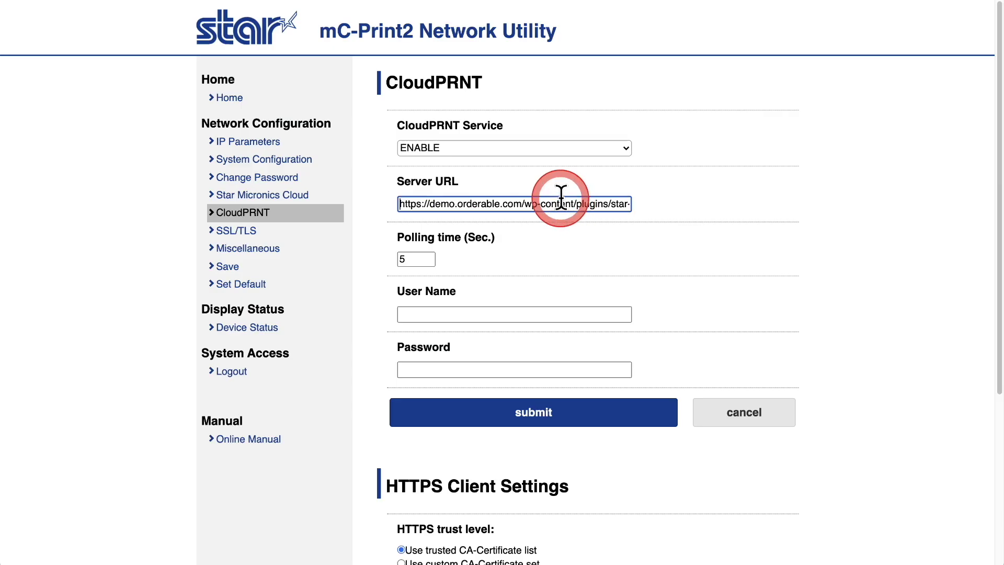
triple_click(561, 198)
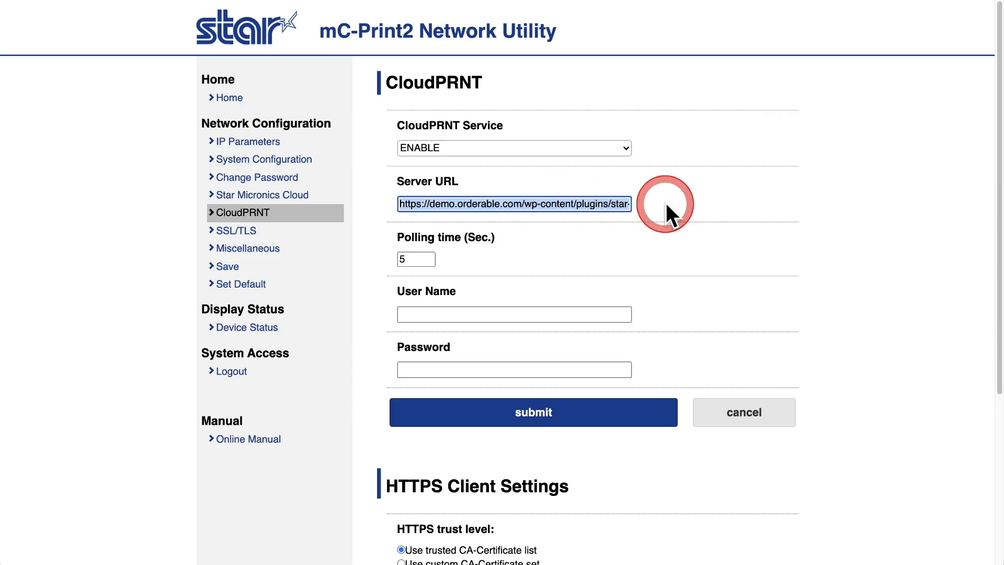
scroll(674, 203, down, 5)
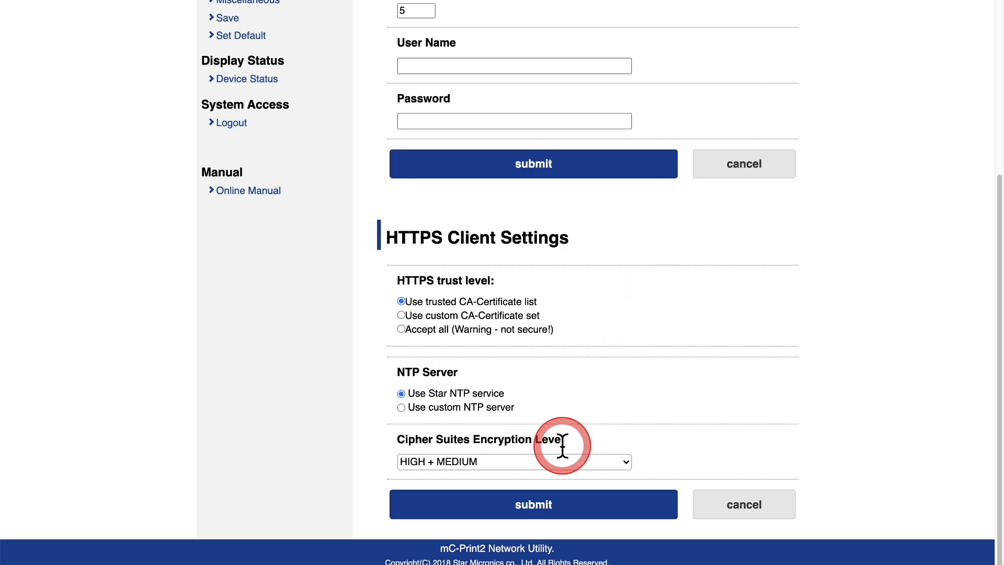
scroll(576, 262, up, 5)
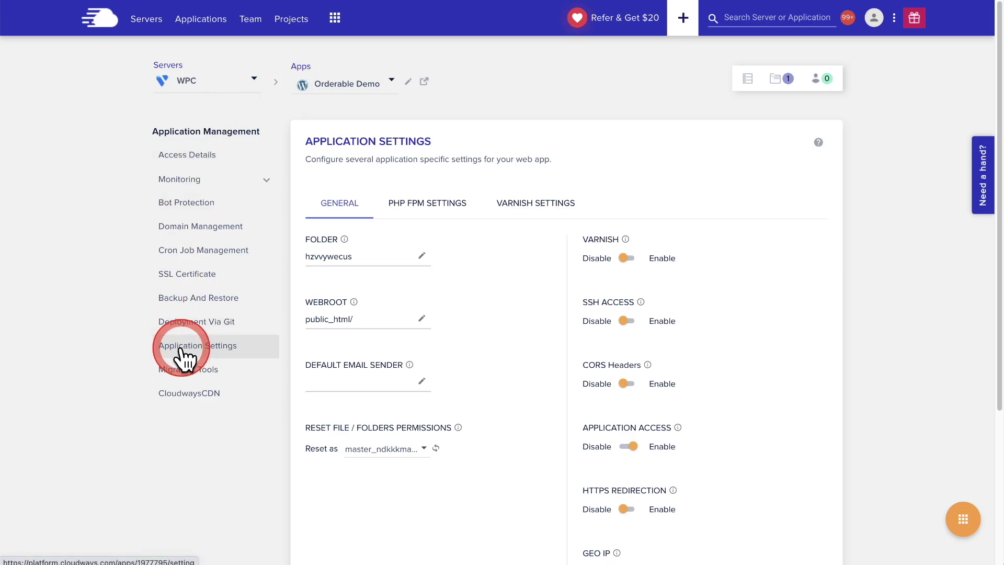
scroll(546, 283, down, 4)
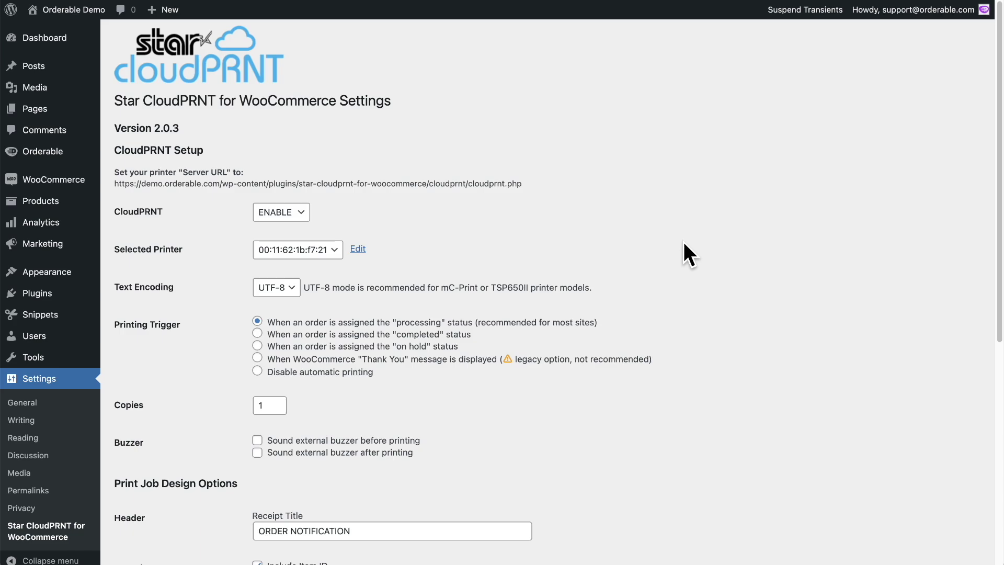
click(521, 248)
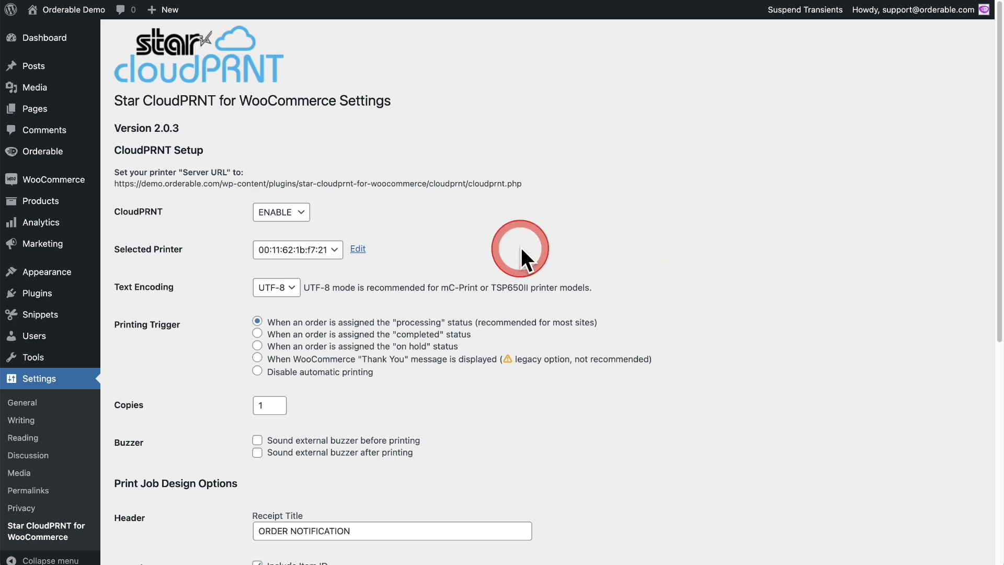
scroll(521, 248, down, 2)
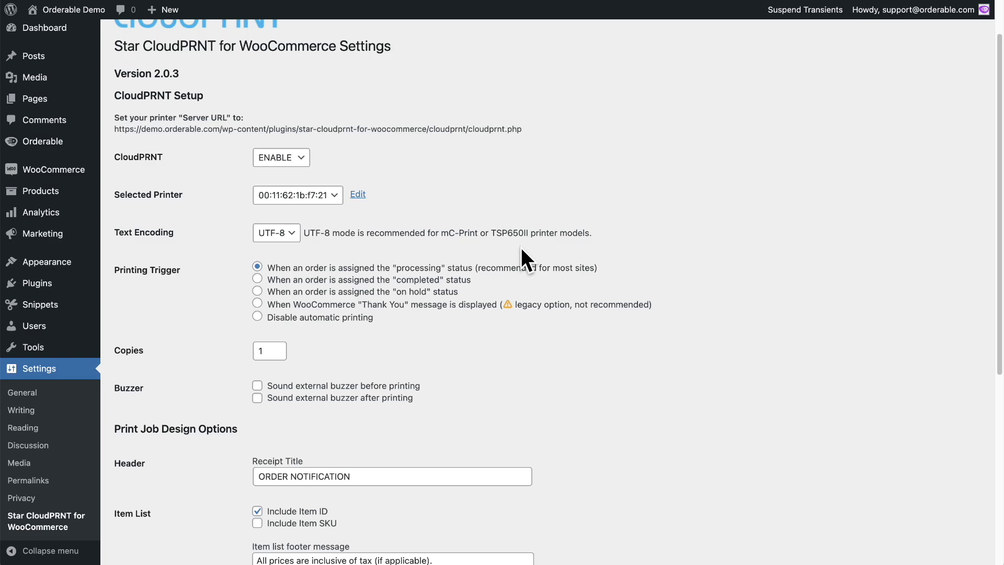
scroll(521, 247, down, 3)
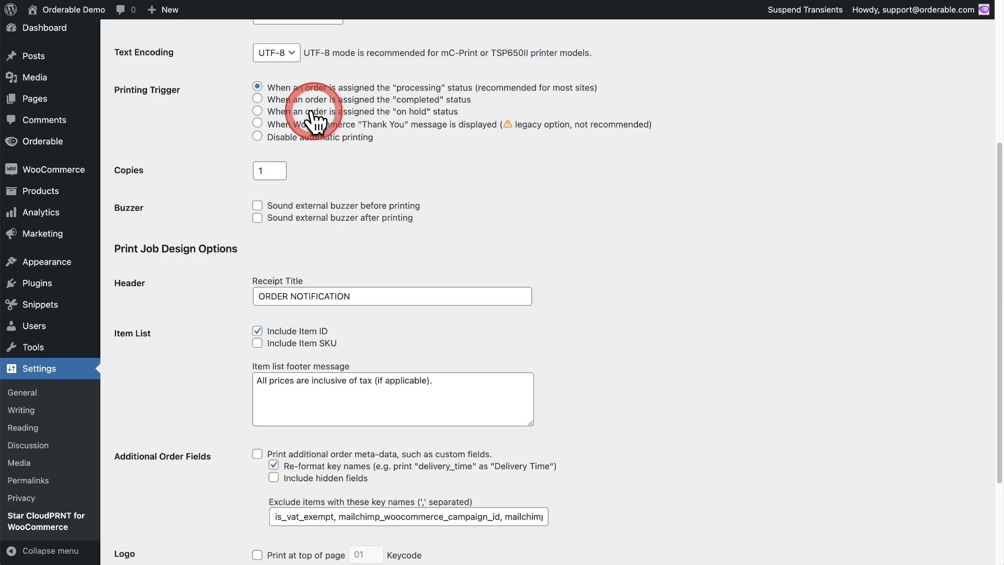
click(257, 111)
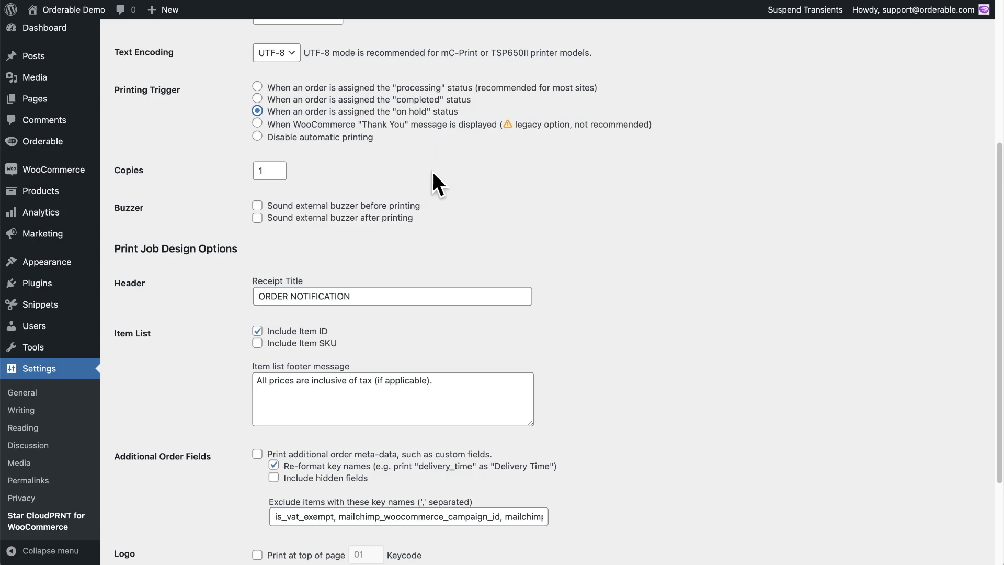
click(258, 87)
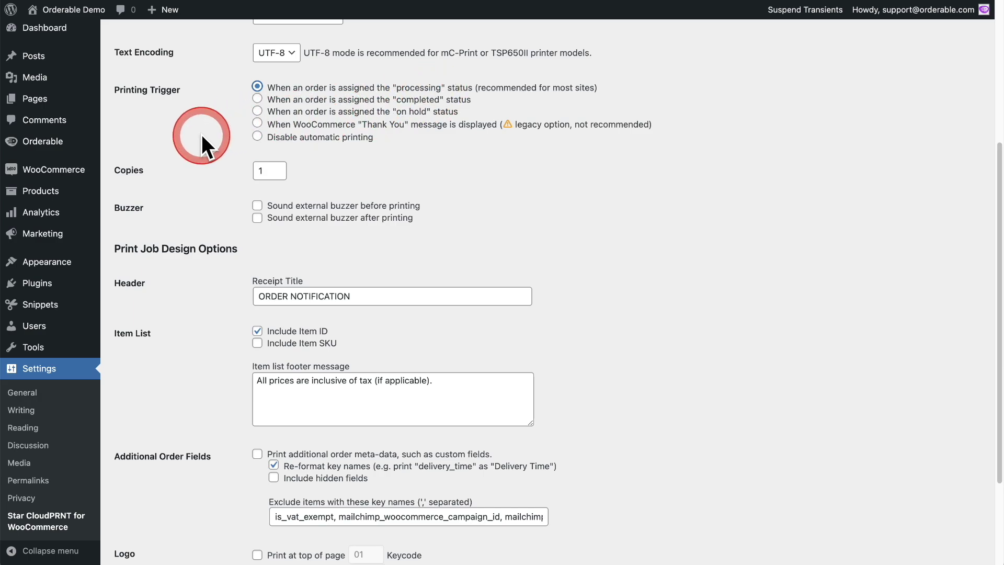
mouse_move(63, 142)
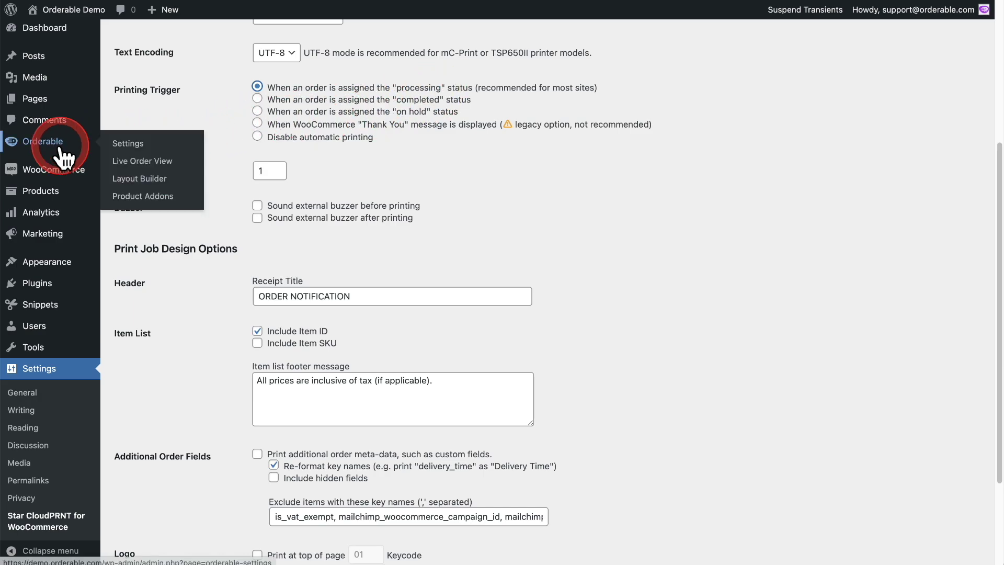
click(135, 164)
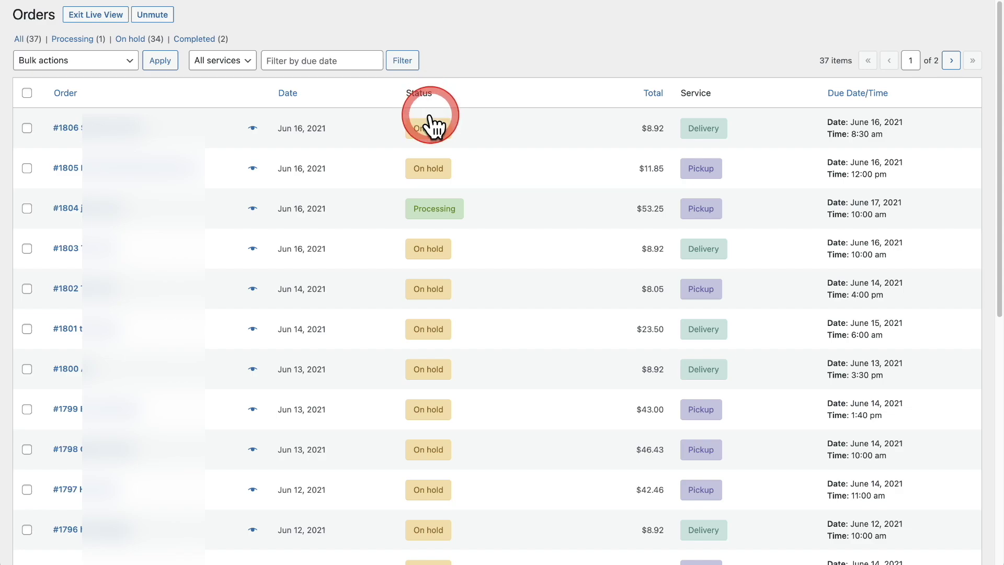
mouse_move(432, 130)
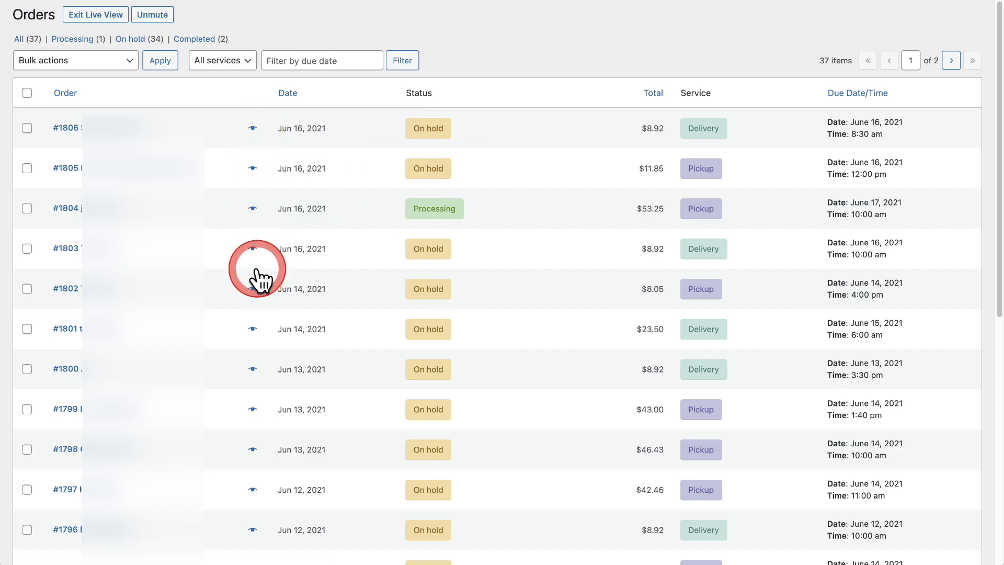
click(253, 248)
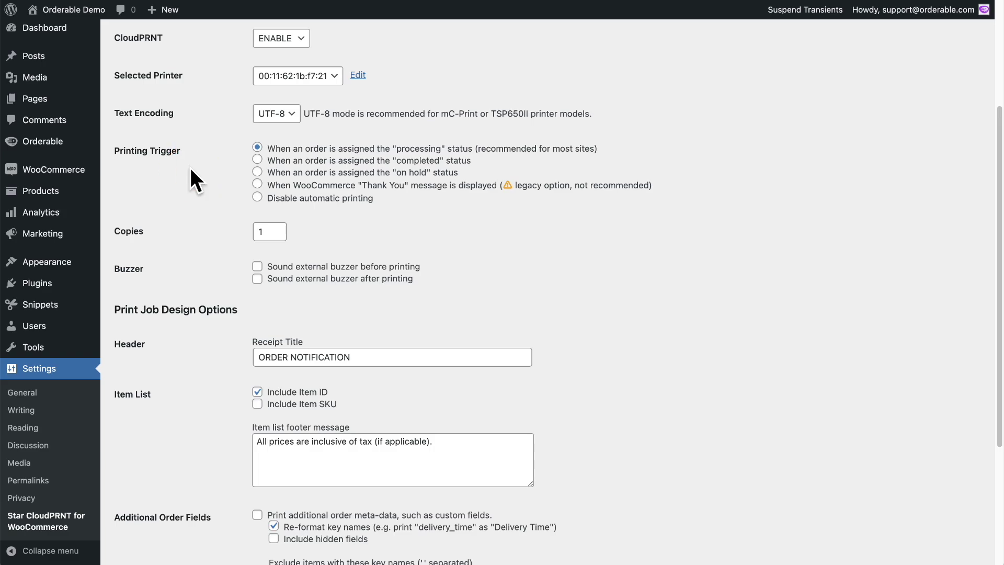
scroll(188, 219, down, 2)
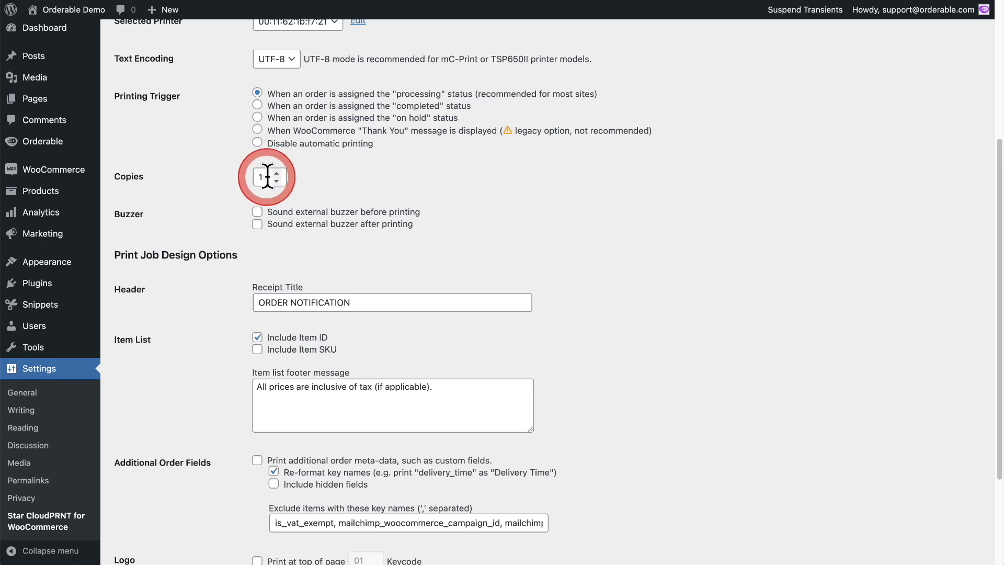
scroll(220, 192, down, 2)
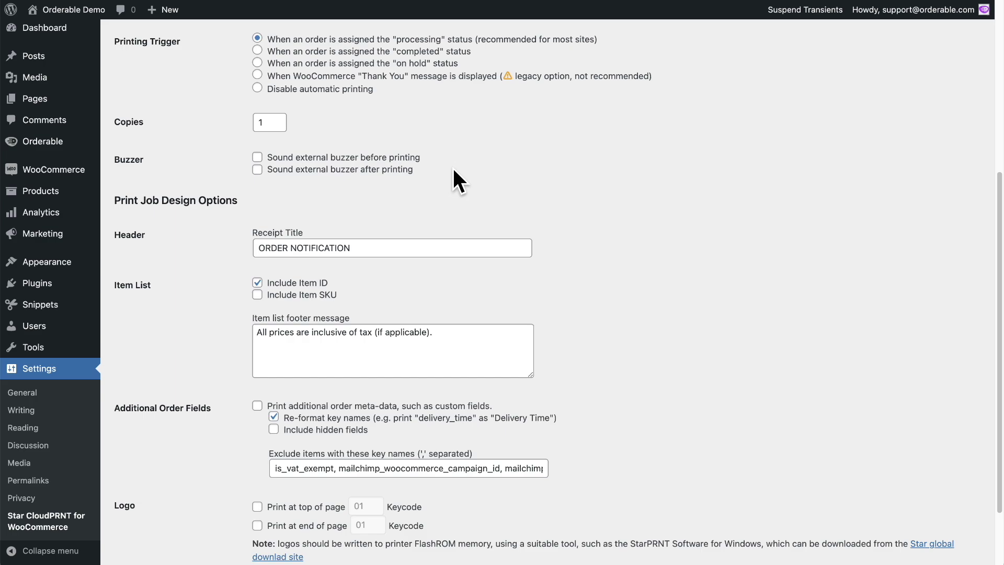
scroll(452, 167, down, 3)
mouse_move(439, 171)
mouse_down()
mouse_move(392, 176)
mouse_move(128, 148)
mouse_move(200, 157)
mouse_up()
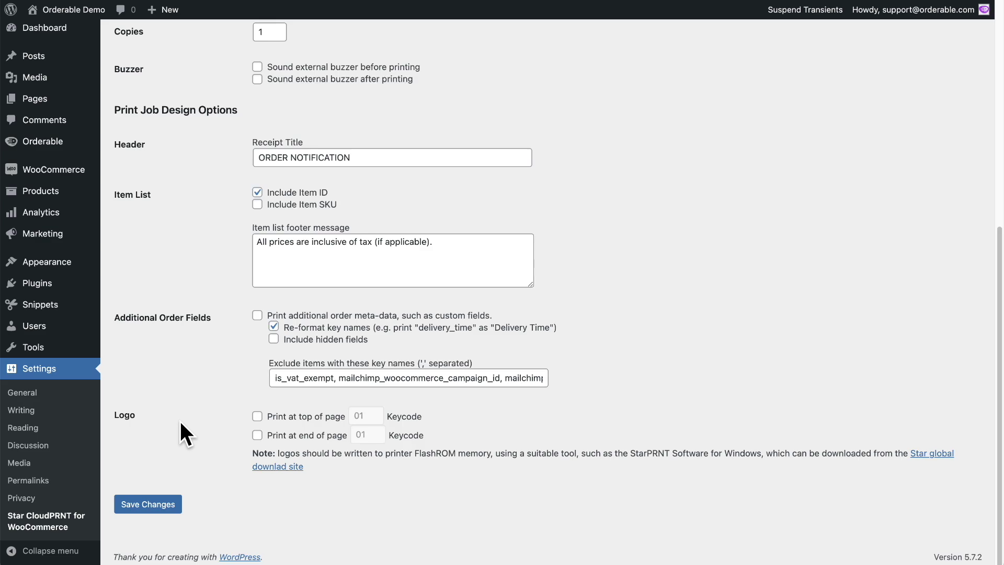
click(255, 417)
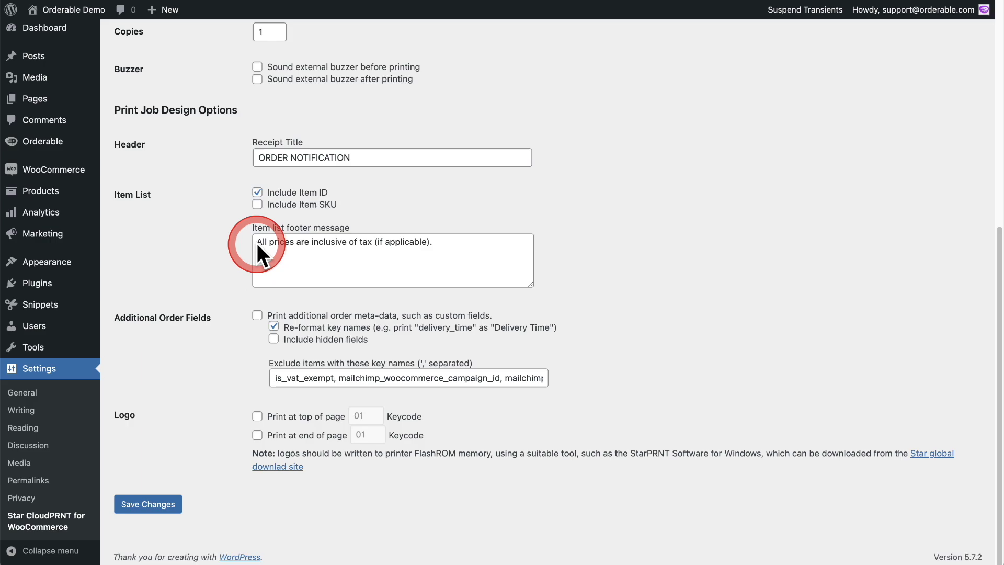
triple_click(456, 239)
click(455, 239)
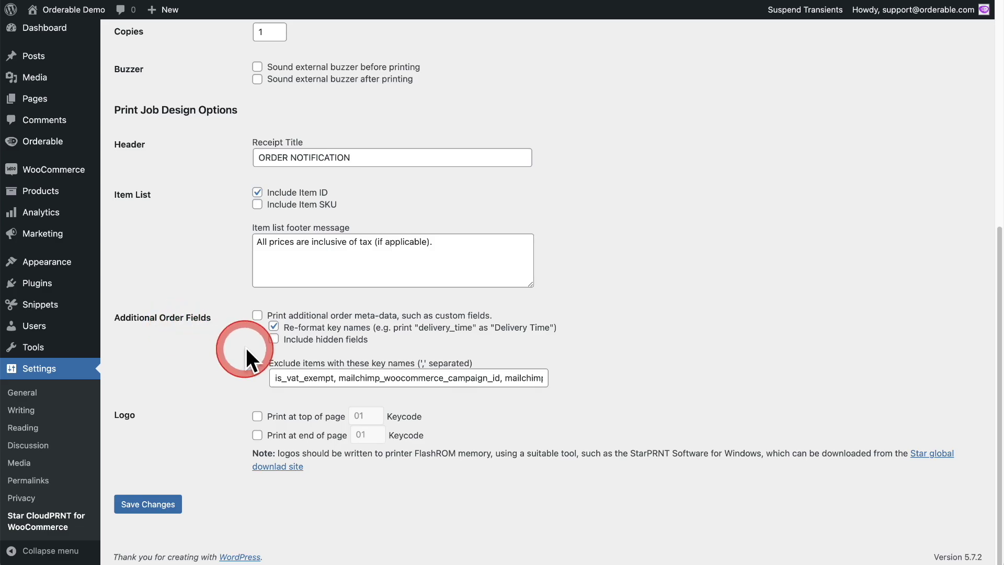
scroll(244, 349, up, 7)
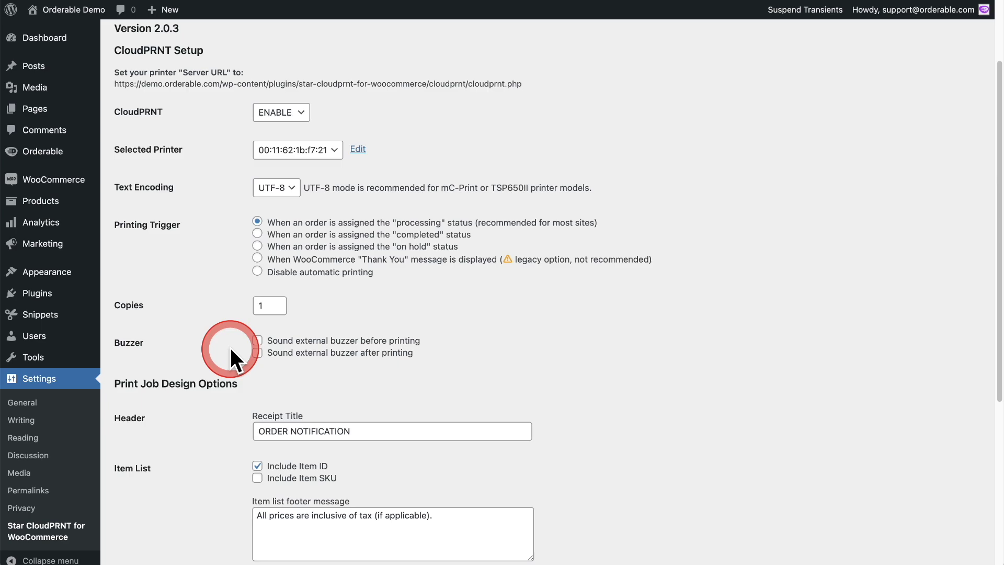